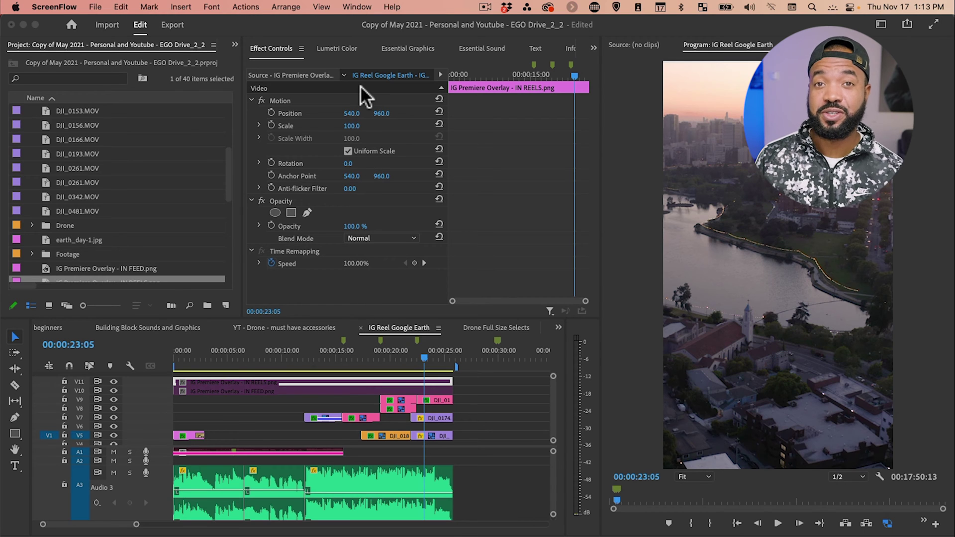
Step: Open Sequence Settings and confirm the 1080 × 1920 frame size and 30 fps display format
{"action": "left_click", "coordinate": [273, 23]}
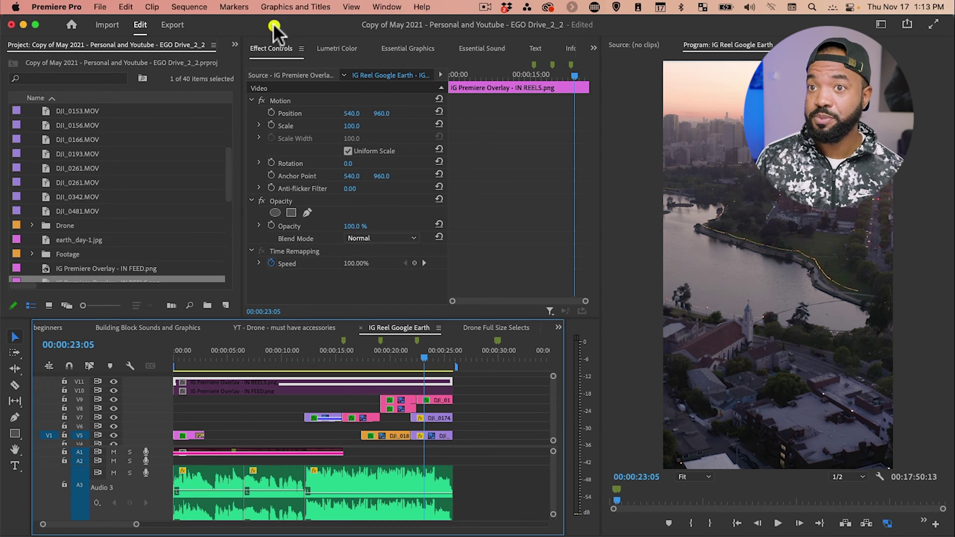
{"action": "left_click", "coordinate": [185, 5]}
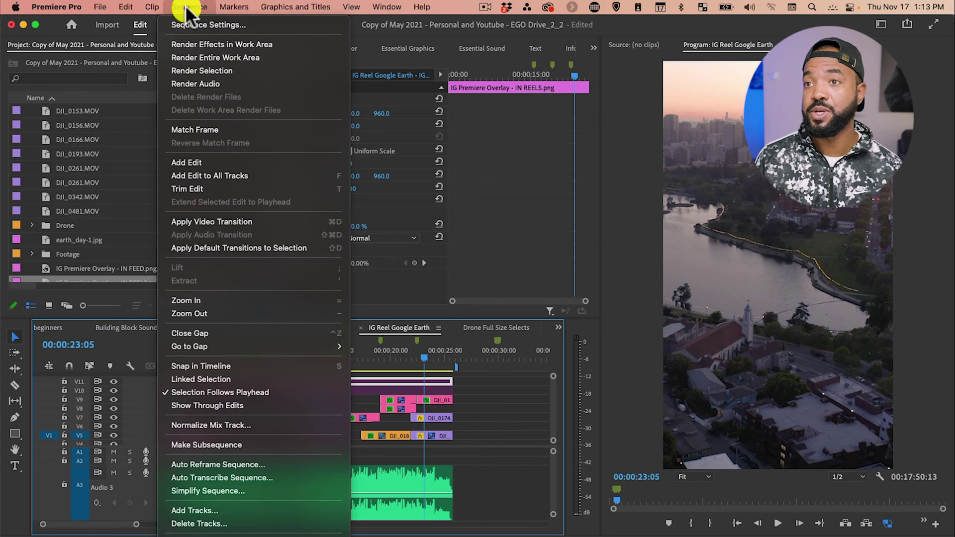
{"action": "left_click", "coordinate": [241, 23]}
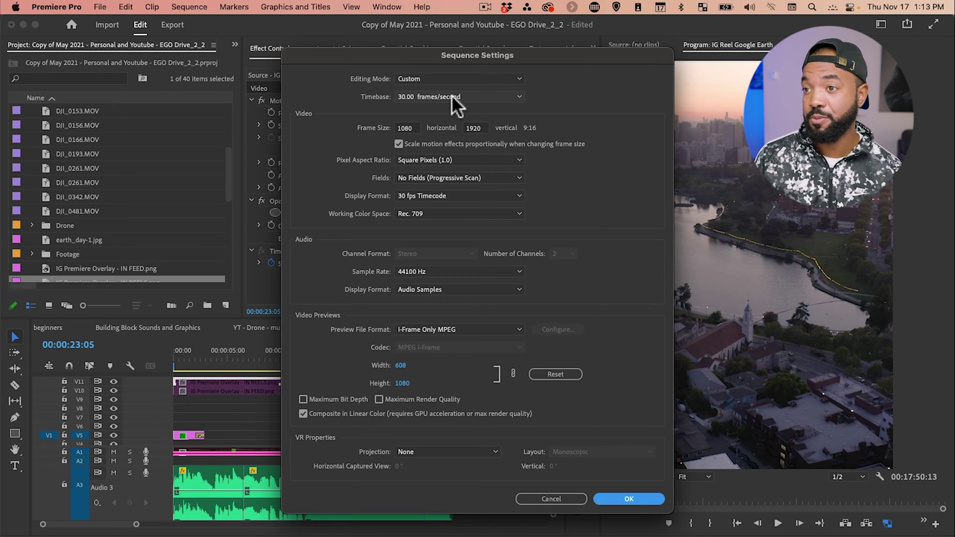
{"action": "left_click", "coordinate": [406, 127]}
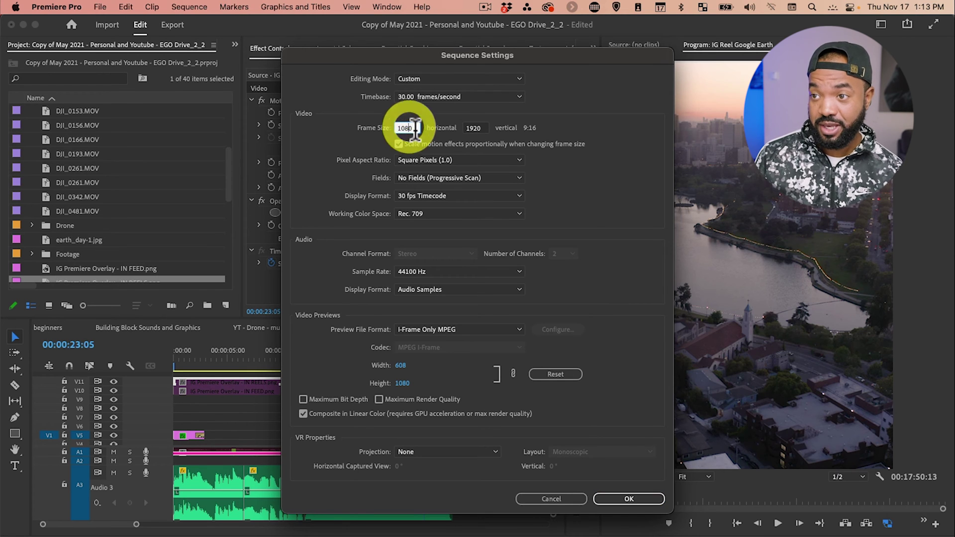
{"action": "double_click", "coordinate": [390, 127]}
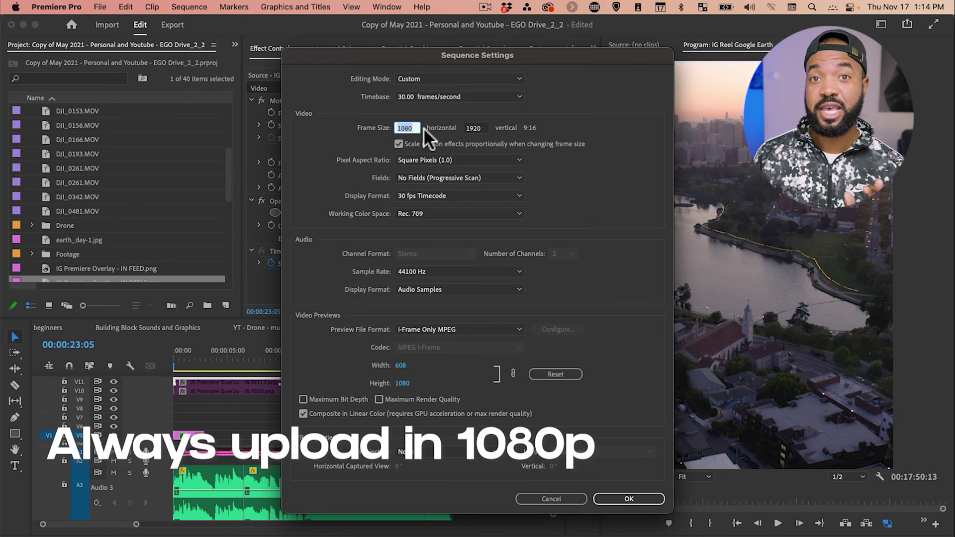
{"action": "left_click_drag", "start_coordinate": [415, 128], "coordinate": [382, 128]}
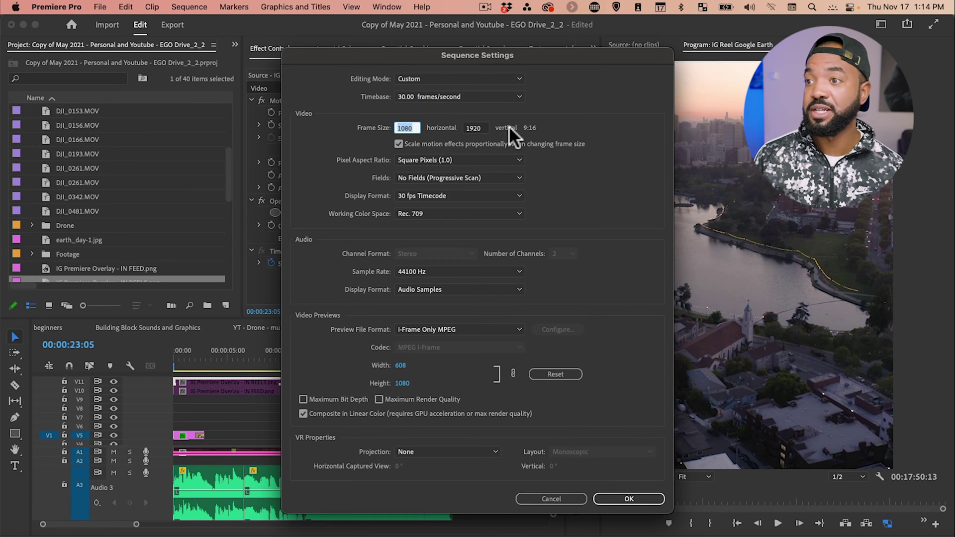
{"action": "left_click_drag", "start_coordinate": [481, 125], "coordinate": [464, 127]}
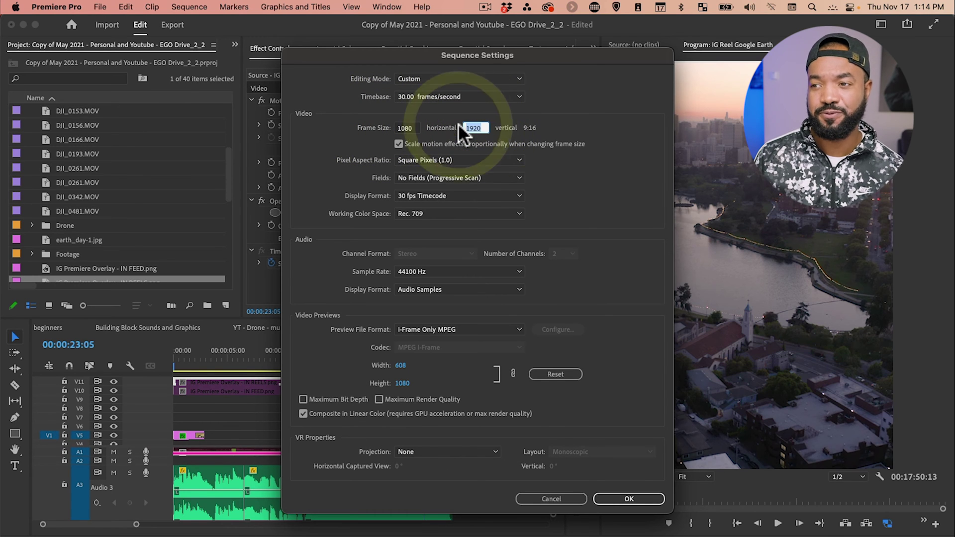
{"action": "left_click", "coordinate": [429, 190]}
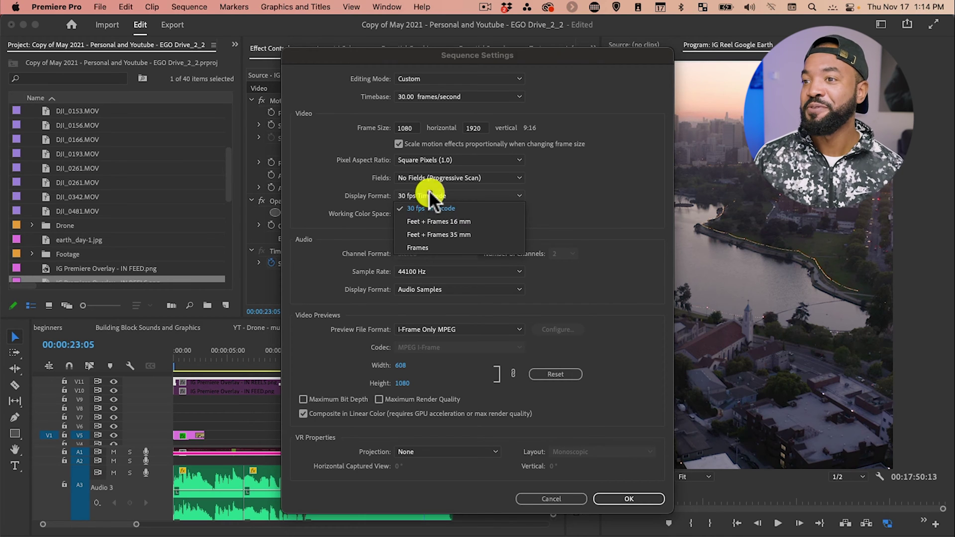
{"action": "left_click", "coordinate": [595, 188]}
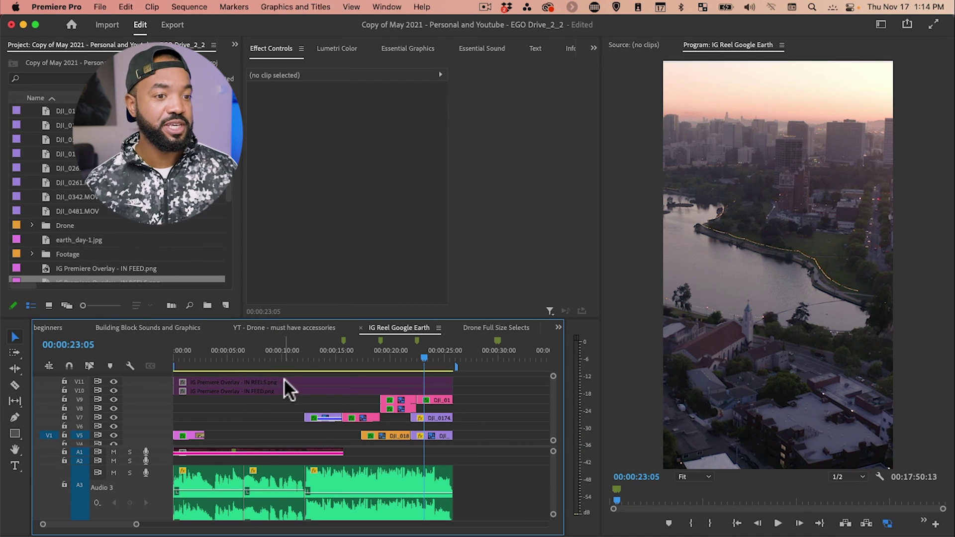
Step: Preview the reel with the IN REELS overlay clip, then switch that overlay off again
{"action": "left_click", "coordinate": [288, 381]}
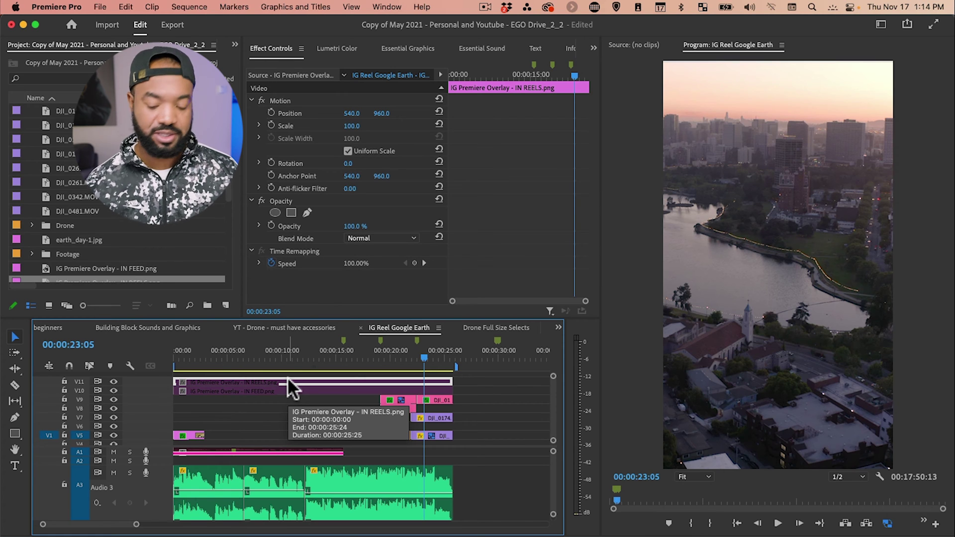
{"action": "key", "text": "super+shift+e"}
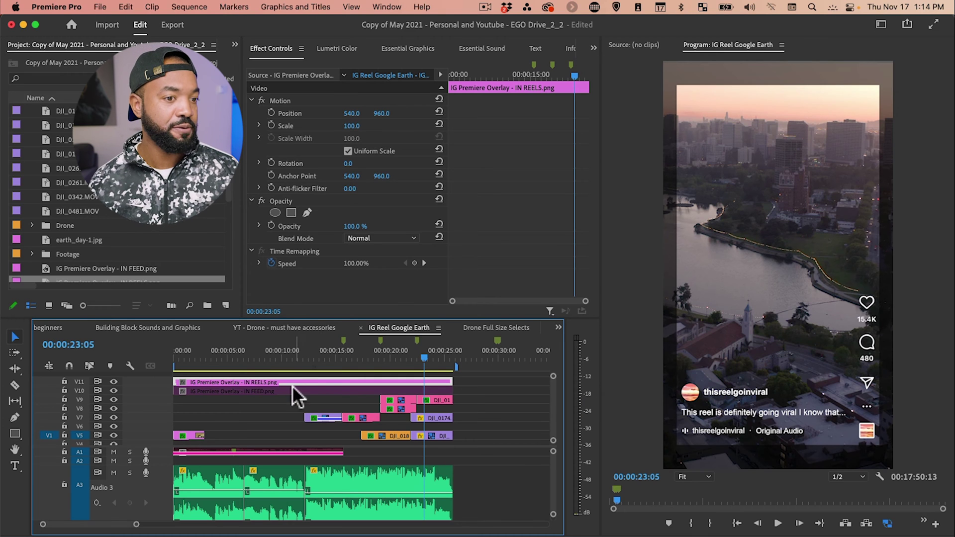
{"action": "left_click", "coordinate": [304, 383]}
{"action": "key", "text": "shift+e"}
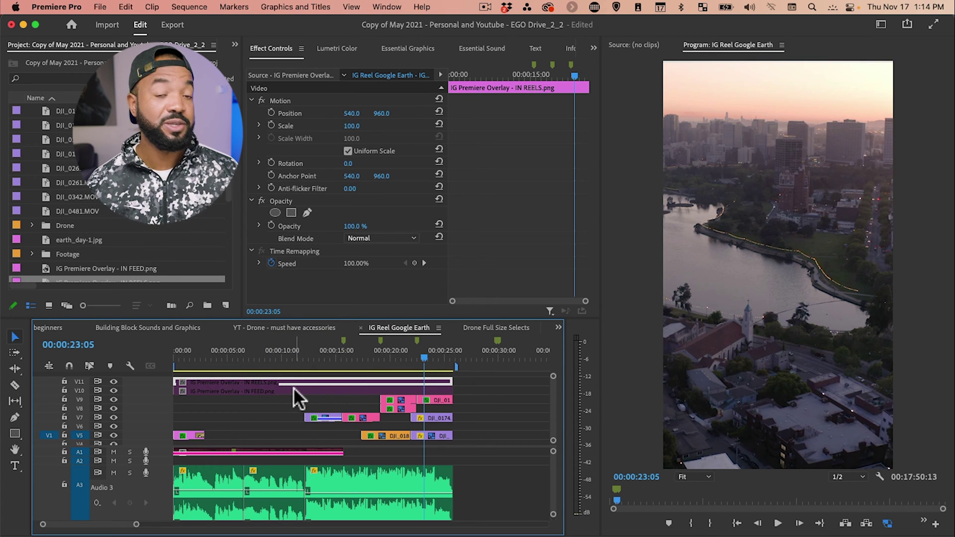
Step: Preview the IN FEED overlay clip, then disable it so only the drone footage shows
{"action": "left_click", "coordinate": [293, 389]}
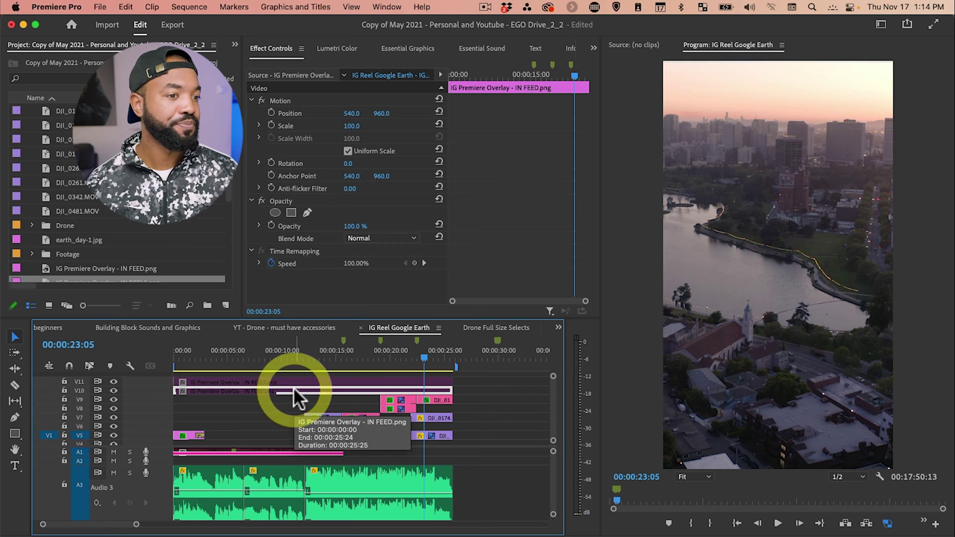
{"action": "key", "text": "shift+e"}
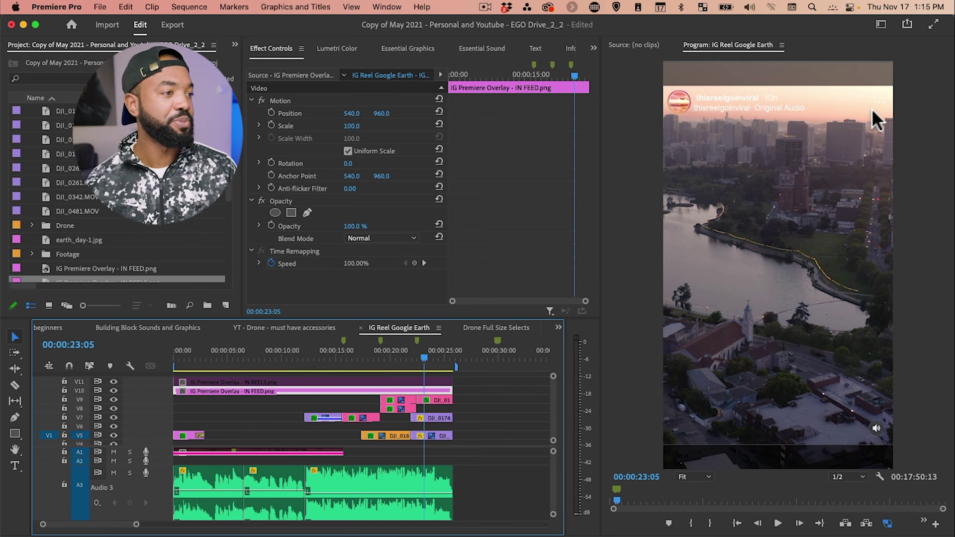
{"action": "left_click", "coordinate": [280, 388]}
{"action": "key", "text": "shift+e"}
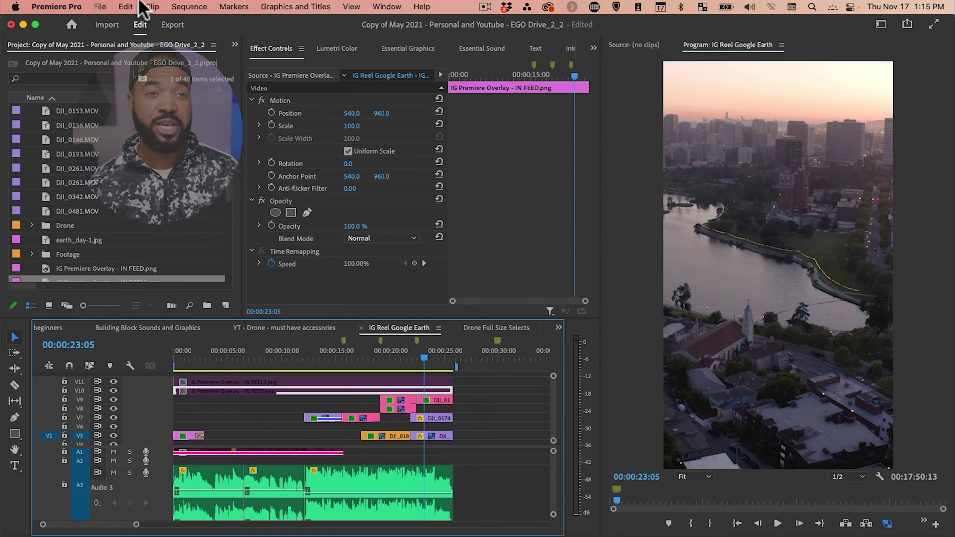
Step: In Export, set the format to H.264 with the High Quality 1080p HD preset
{"action": "left_click", "coordinate": [172, 26]}
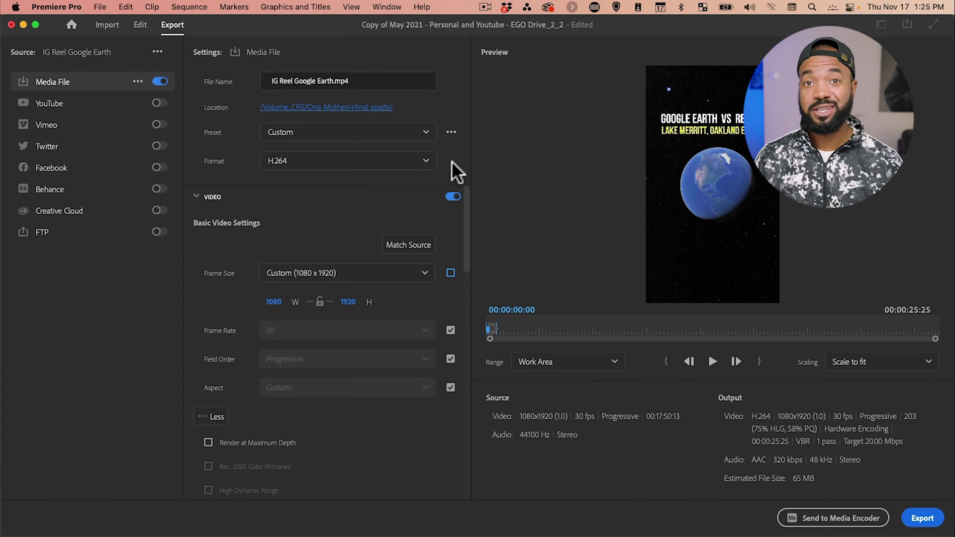
{"action": "left_click", "coordinate": [451, 132]}
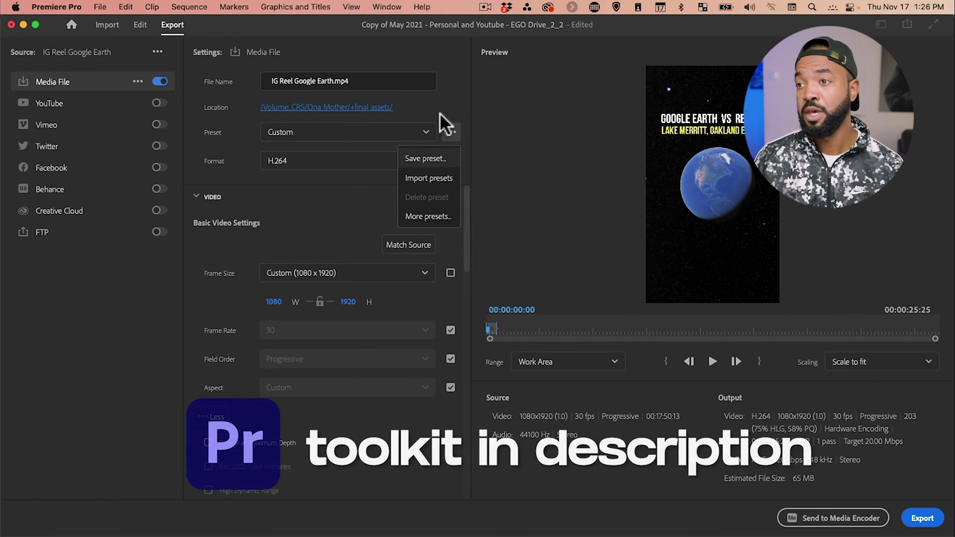
{"action": "left_click", "coordinate": [440, 112]}
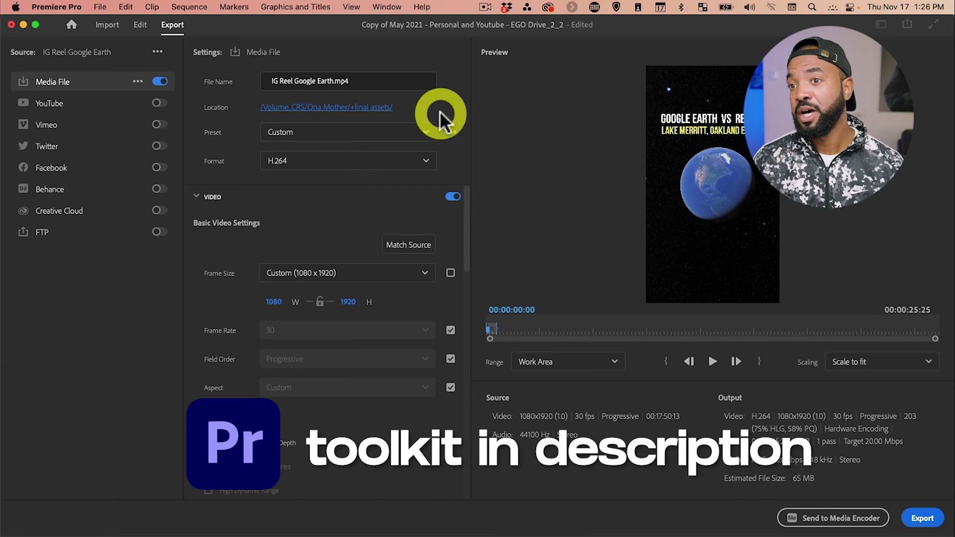
{"action": "left_click", "coordinate": [299, 162]}
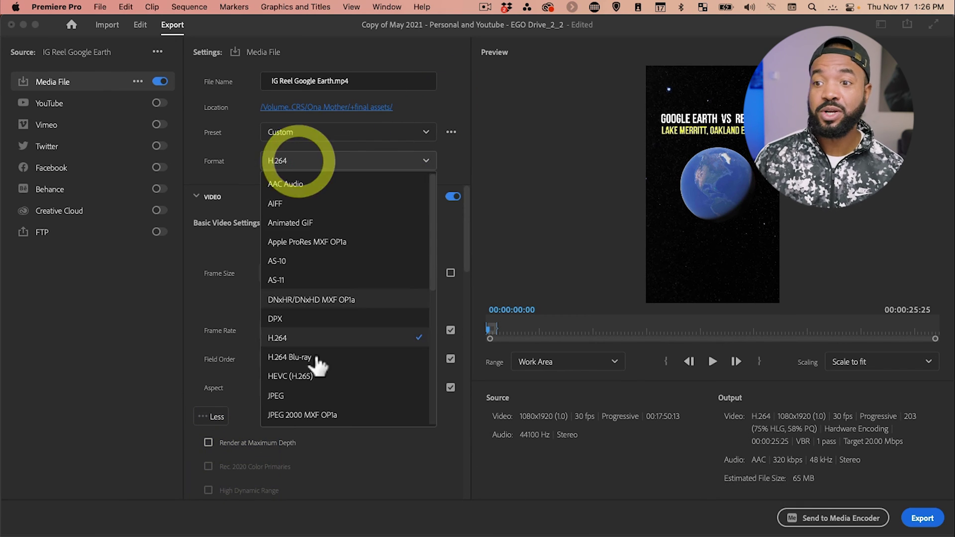
{"action": "left_click", "coordinate": [292, 338]}
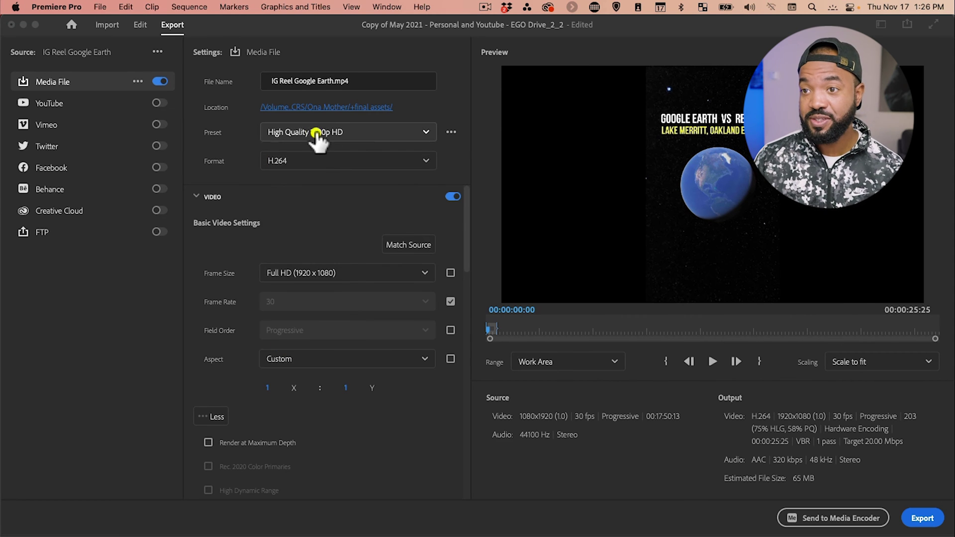
{"action": "left_click", "coordinate": [320, 138]}
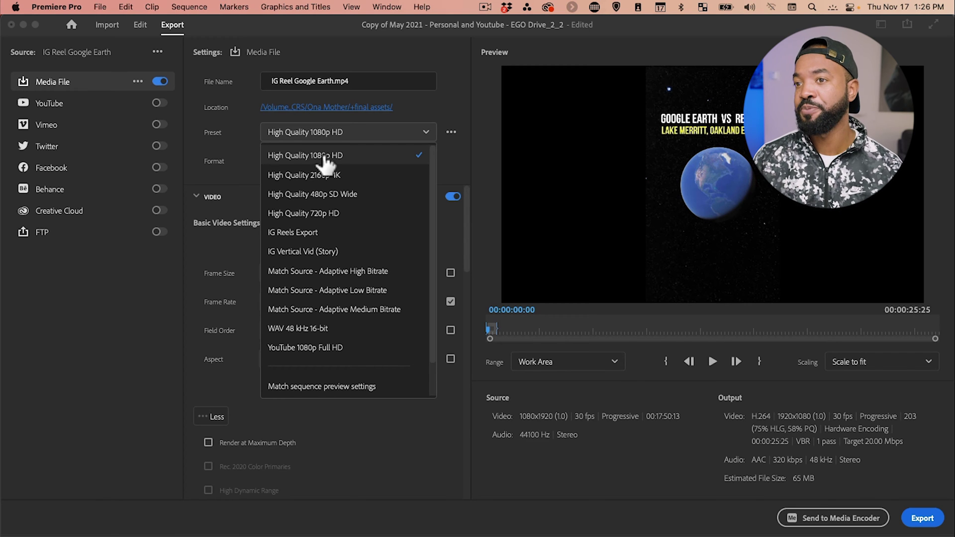
{"action": "left_click", "coordinate": [324, 157]}
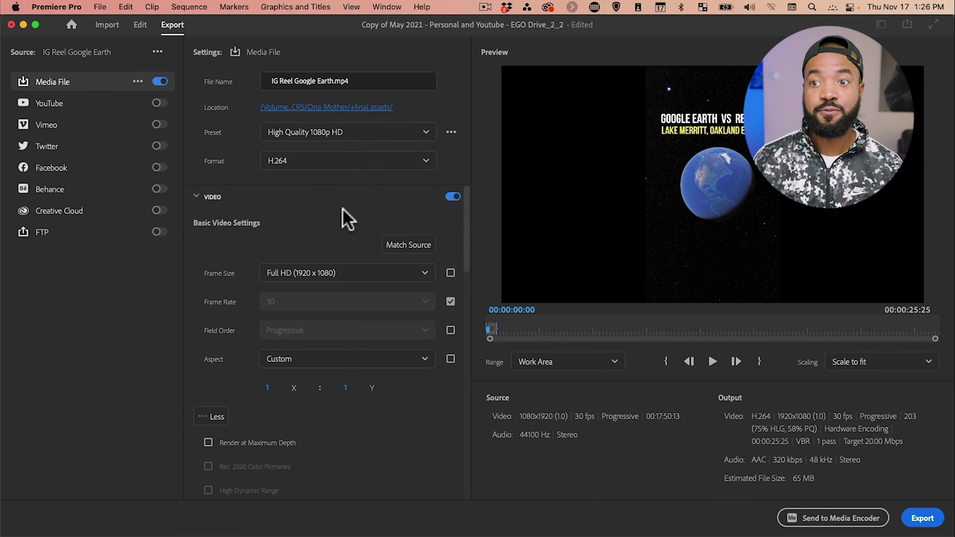
Step: Match export video to the 1080 × 1920 source, then unlink the Frame Size and Frame Rate checkboxes
{"action": "scroll", "coordinate": [244, 207], "scroll_direction": "down", "scroll_amount": 2}
{"action": "scroll", "coordinate": [240, 208], "scroll_direction": "up", "scroll_amount": 2}
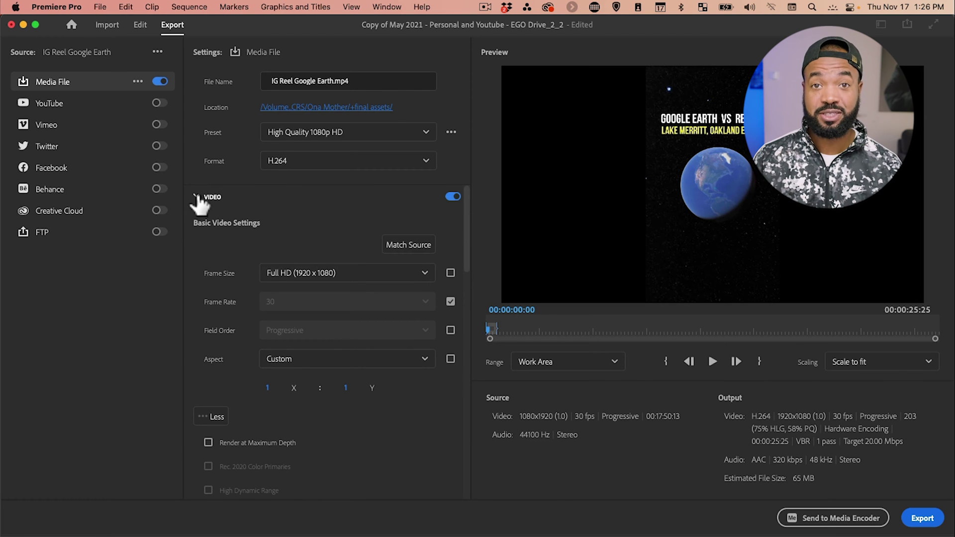
{"action": "scroll", "coordinate": [352, 216], "scroll_direction": "down", "scroll_amount": 1}
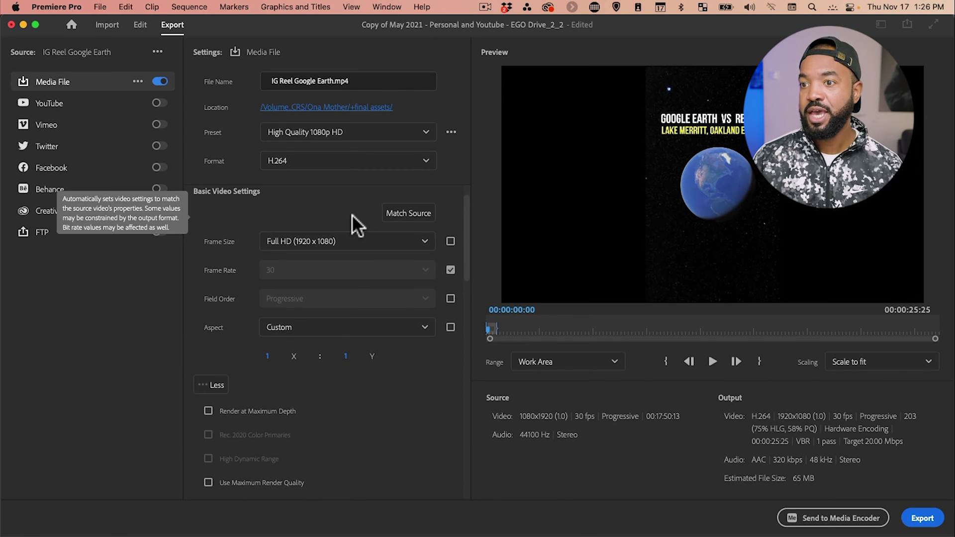
{"action": "left_click", "coordinate": [409, 214]}
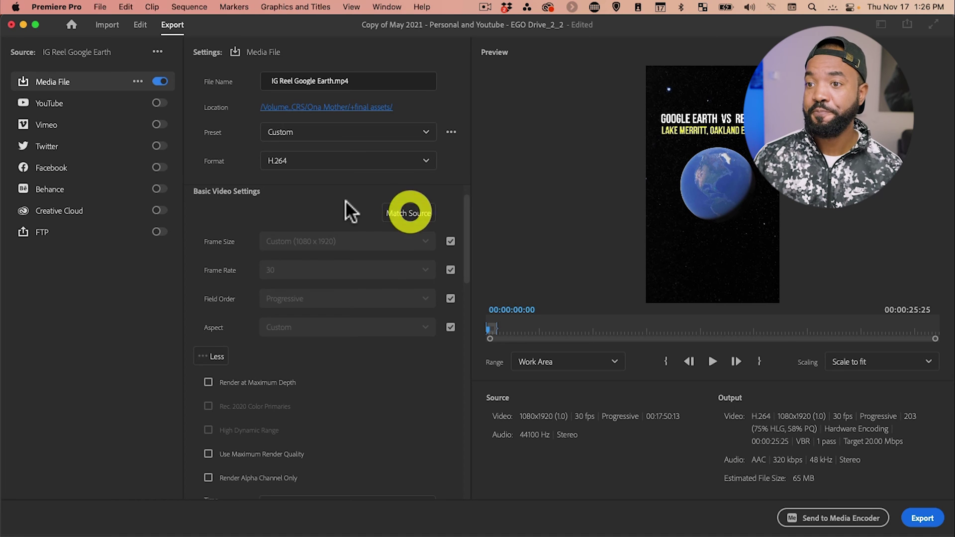
{"action": "scroll", "coordinate": [345, 200], "scroll_direction": "up", "scroll_amount": 1}
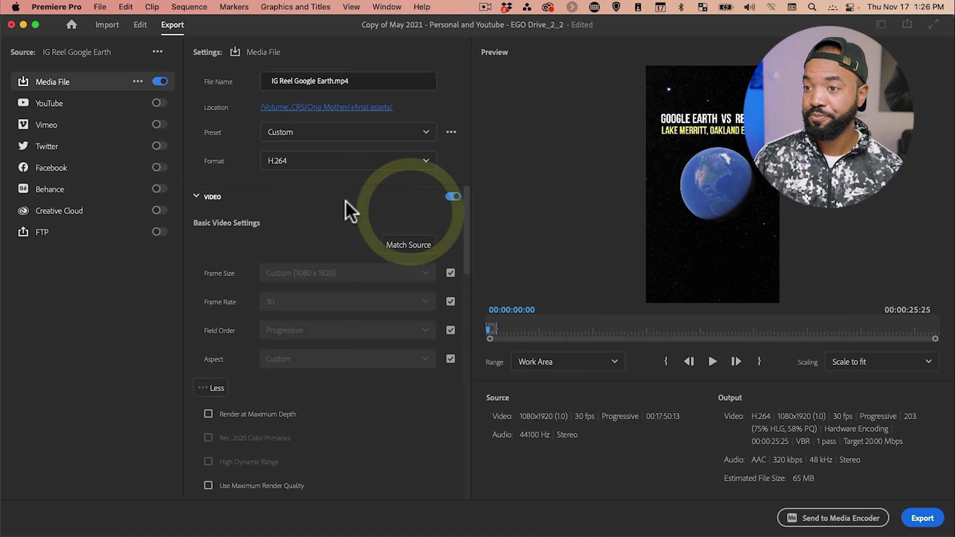
{"action": "left_click", "coordinate": [451, 273]}
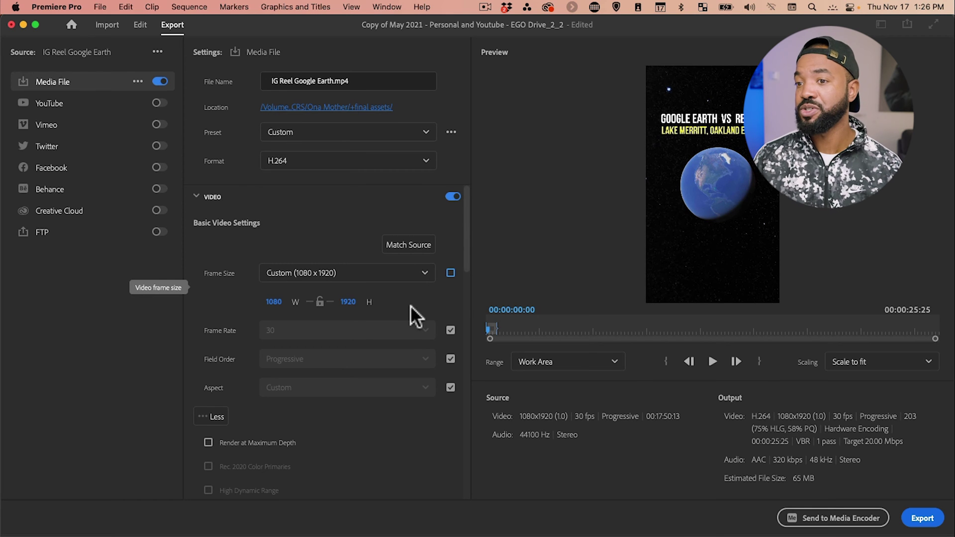
{"action": "left_click", "coordinate": [451, 330]}
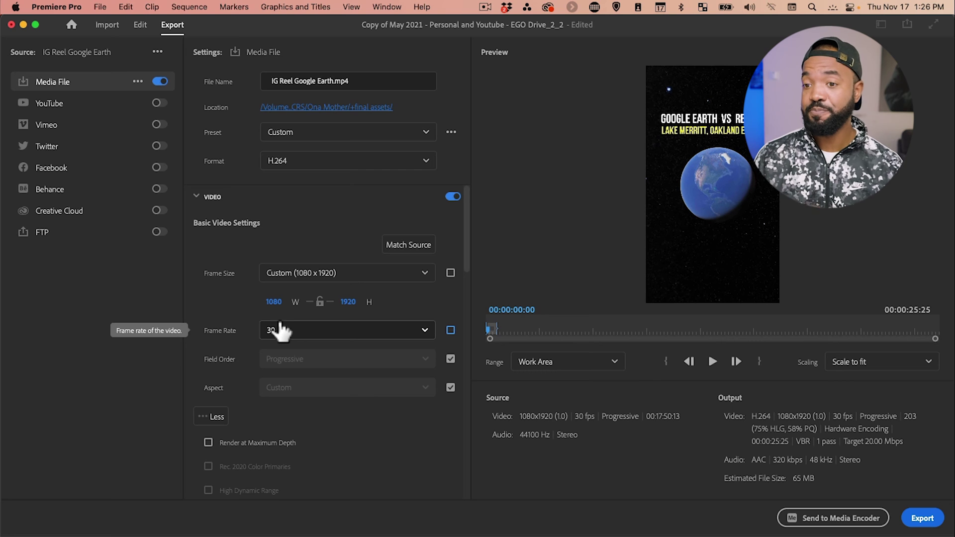
{"action": "scroll", "coordinate": [243, 319], "scroll_direction": "down", "scroll_amount": 5}
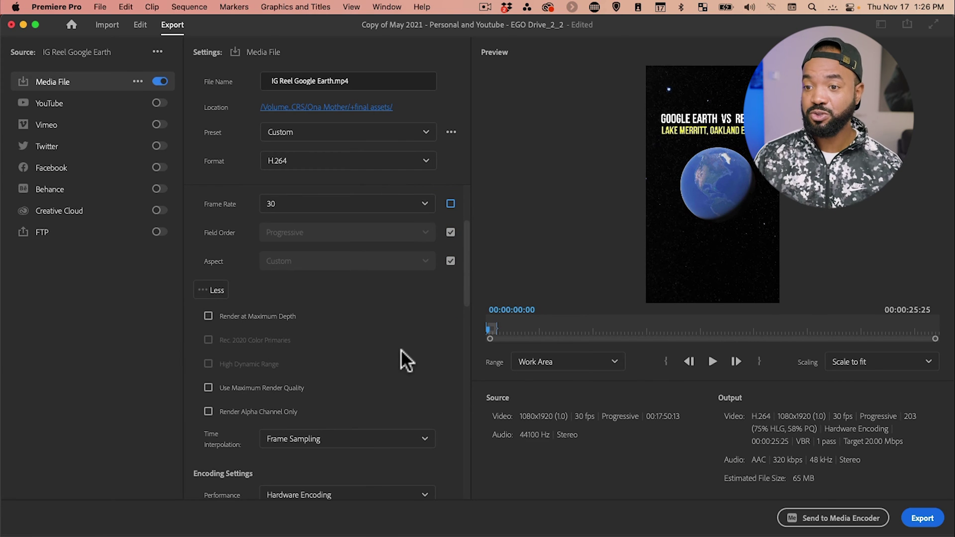
Step: Enable Use Maximum Render Quality and enter an 8 Mbps target bitrate (VBR, 1 pass)
{"action": "left_click", "coordinate": [208, 388]}
{"action": "scroll", "coordinate": [423, 328], "scroll_direction": "down", "scroll_amount": 2}
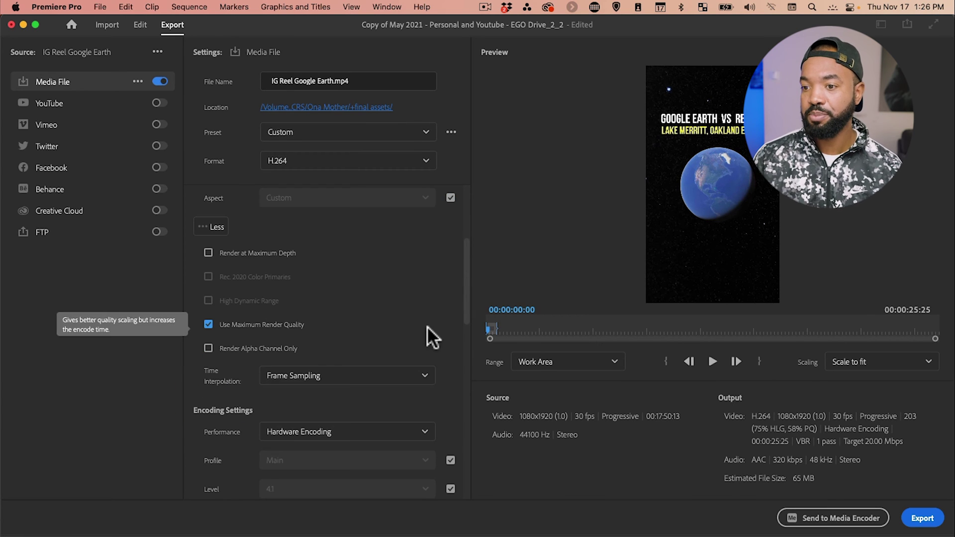
{"action": "scroll", "coordinate": [427, 328], "scroll_direction": "down", "scroll_amount": 4}
{"action": "scroll", "coordinate": [456, 301], "scroll_direction": "down", "scroll_amount": 7}
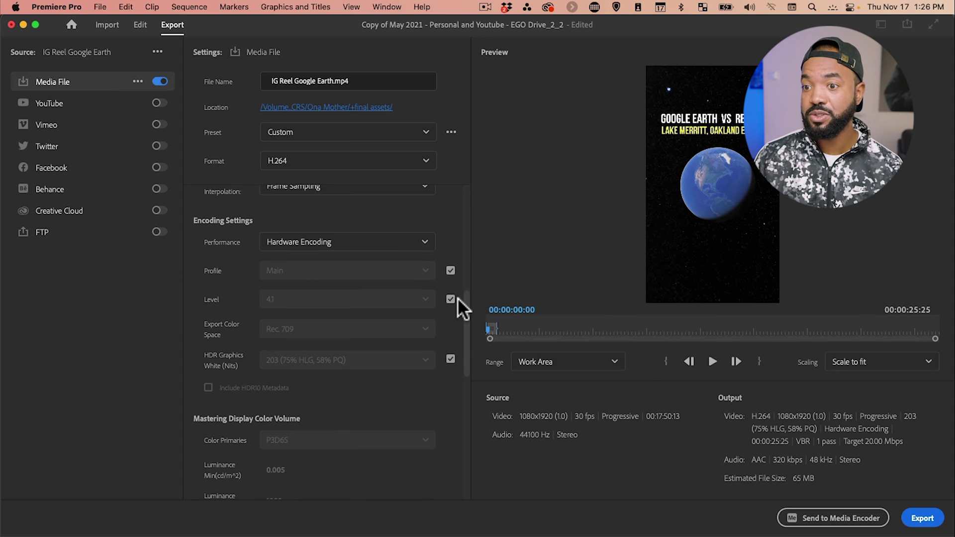
{"action": "scroll", "coordinate": [454, 305], "scroll_direction": "down", "scroll_amount": 6}
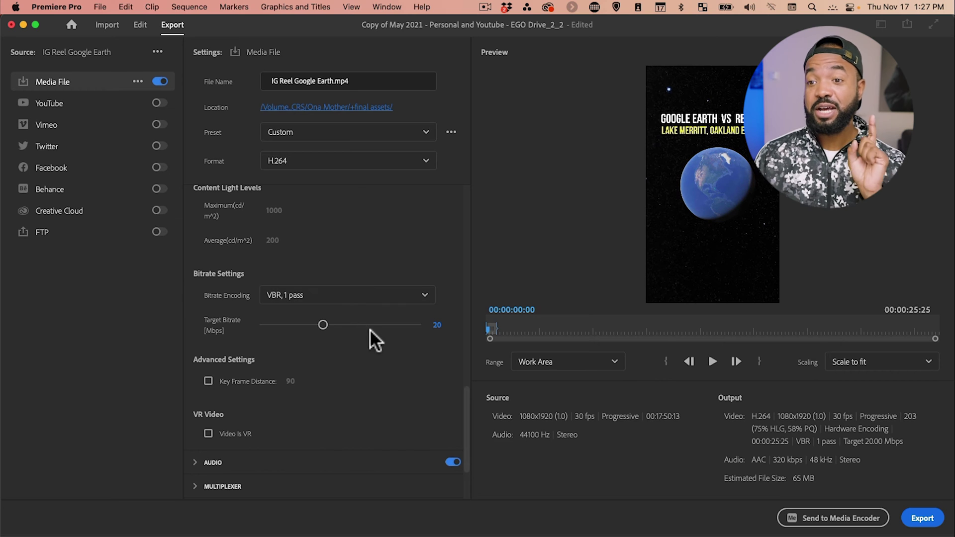
{"action": "left_click", "coordinate": [438, 324]}
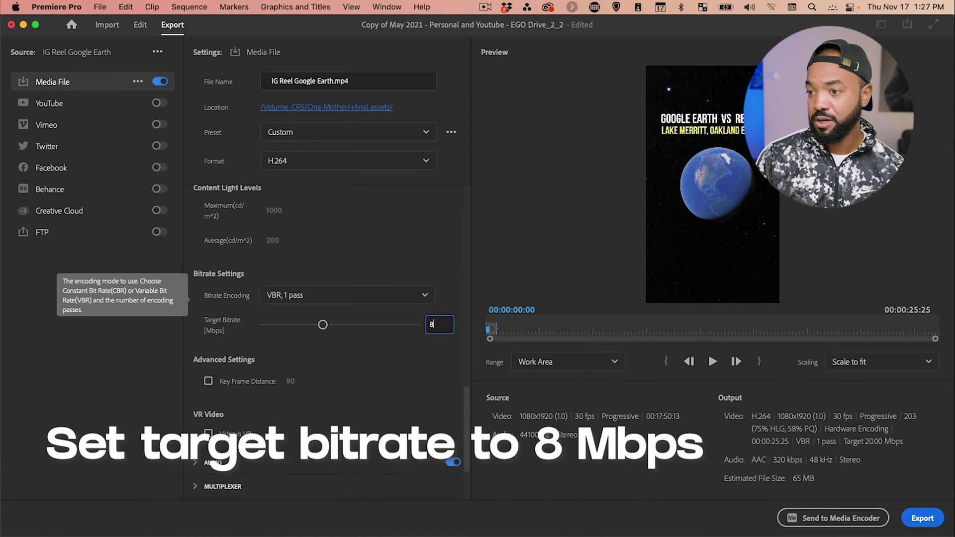
{"action": "type", "text": "8"}
{"action": "key", "text": "Return"}
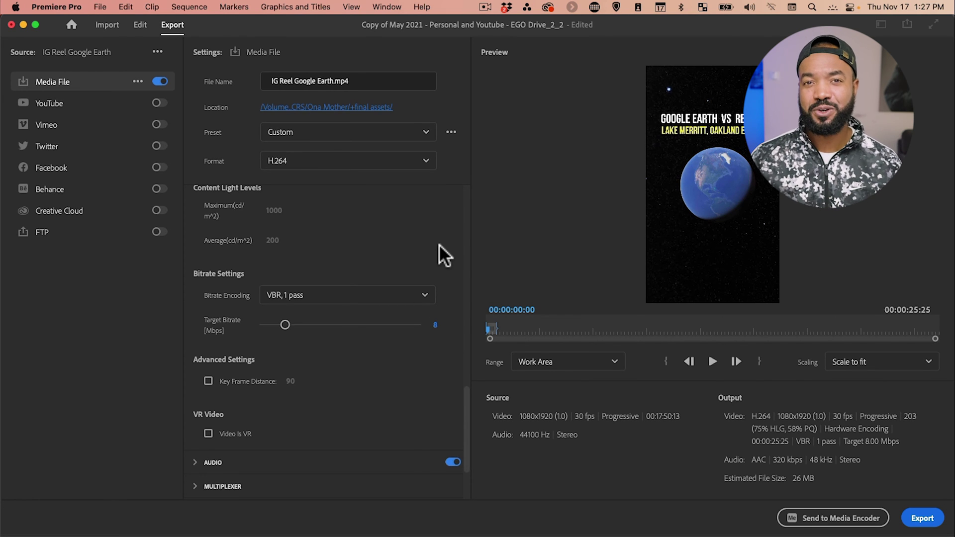
{"action": "scroll", "coordinate": [438, 244], "scroll_direction": "down", "scroll_amount": 4}
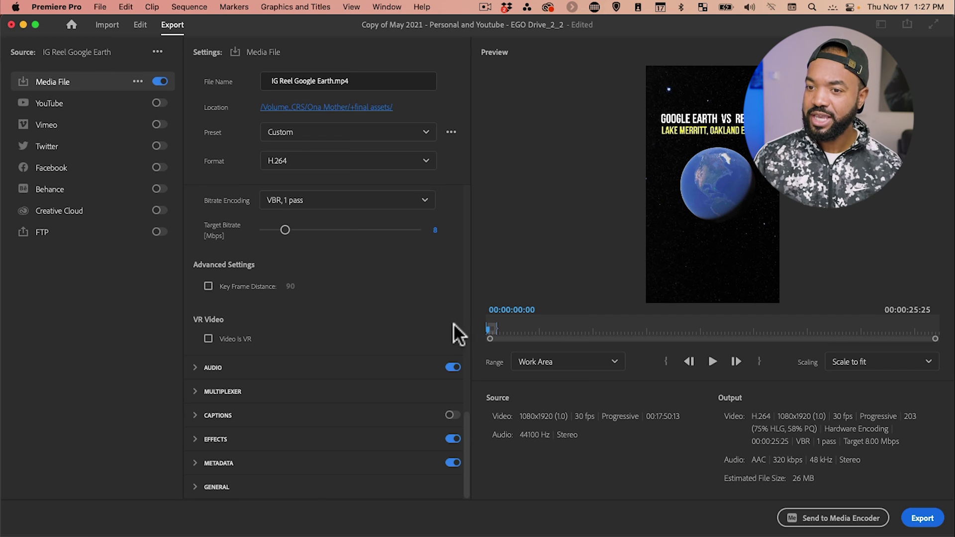
Step: Change the export audio bitrate from 320 to 160 kbps
{"action": "left_click", "coordinate": [195, 368]}
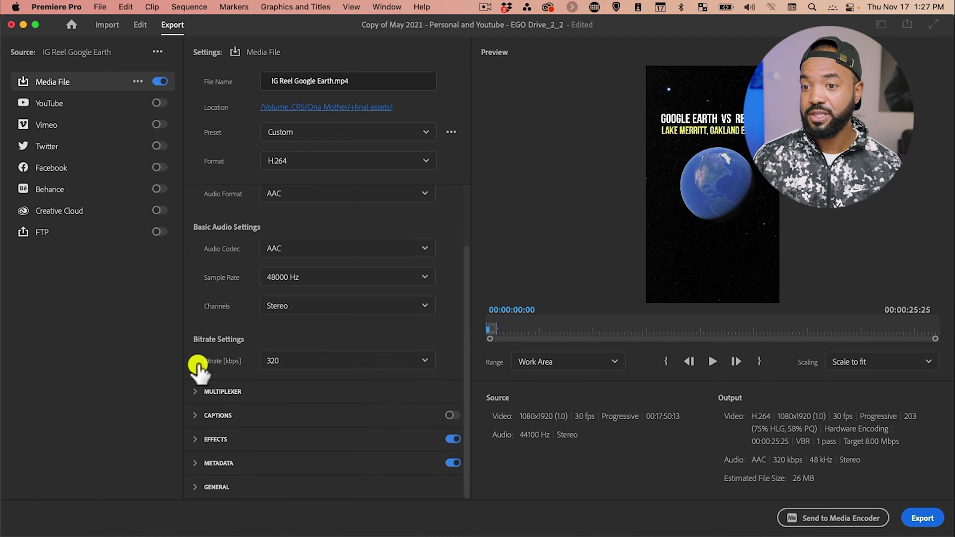
{"action": "left_click", "coordinate": [427, 362]}
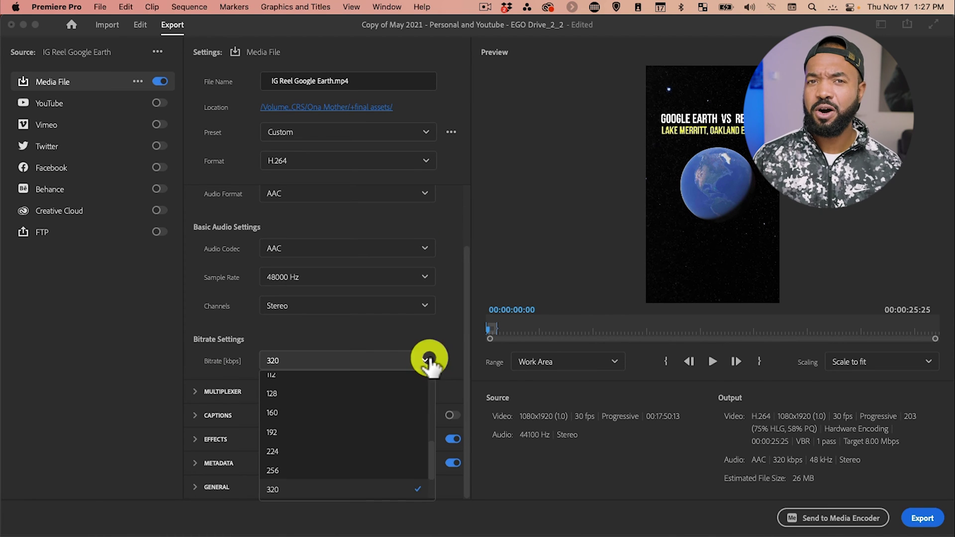
{"action": "left_click", "coordinate": [361, 424]}
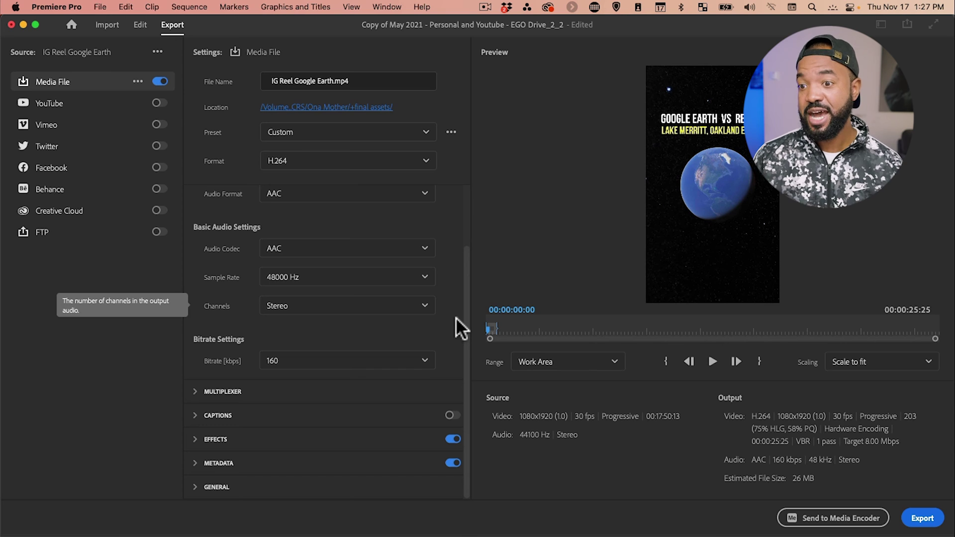
{"action": "left_click", "coordinate": [196, 441]}
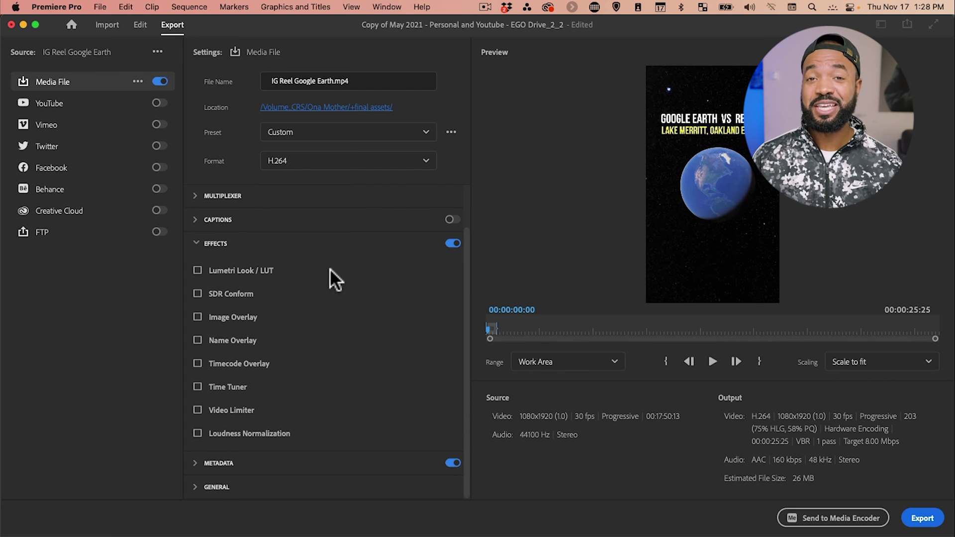
Step: Tick Lumetri Look / LUT in the export effects and list the LUTs available to apply
{"action": "left_click", "coordinate": [197, 270]}
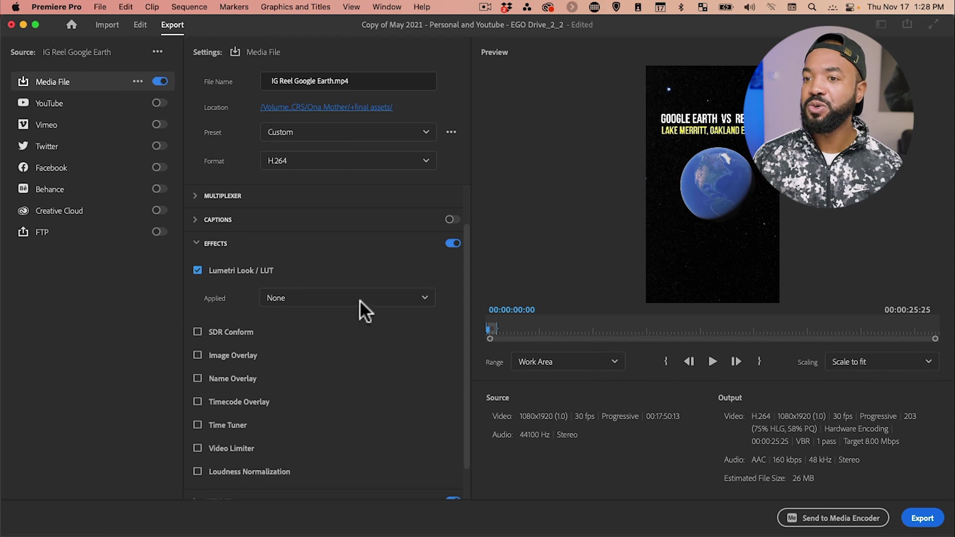
{"action": "left_click", "coordinate": [375, 298]}
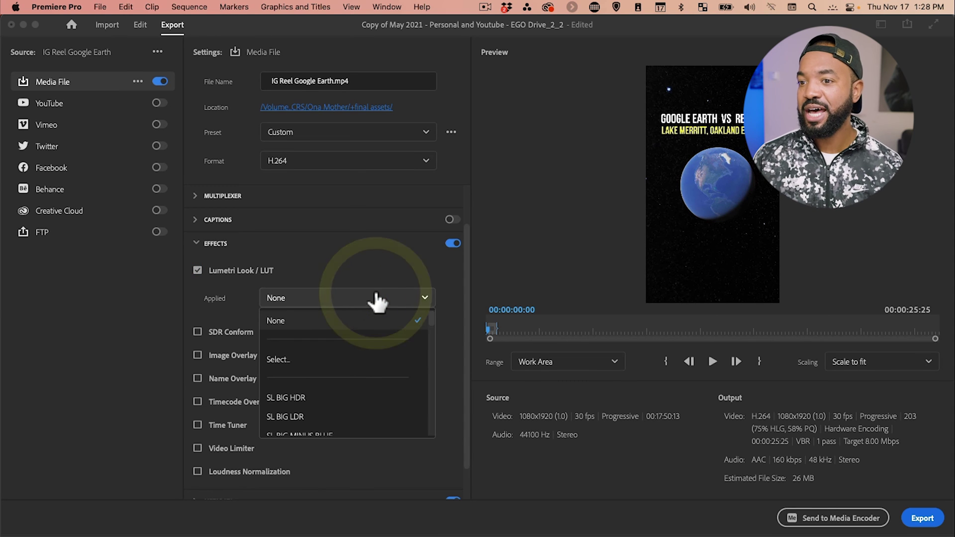
Step: Load the QT Gamma Compensation.cube LUT file as the applied Lumetri look
{"action": "left_click", "coordinate": [287, 360]}
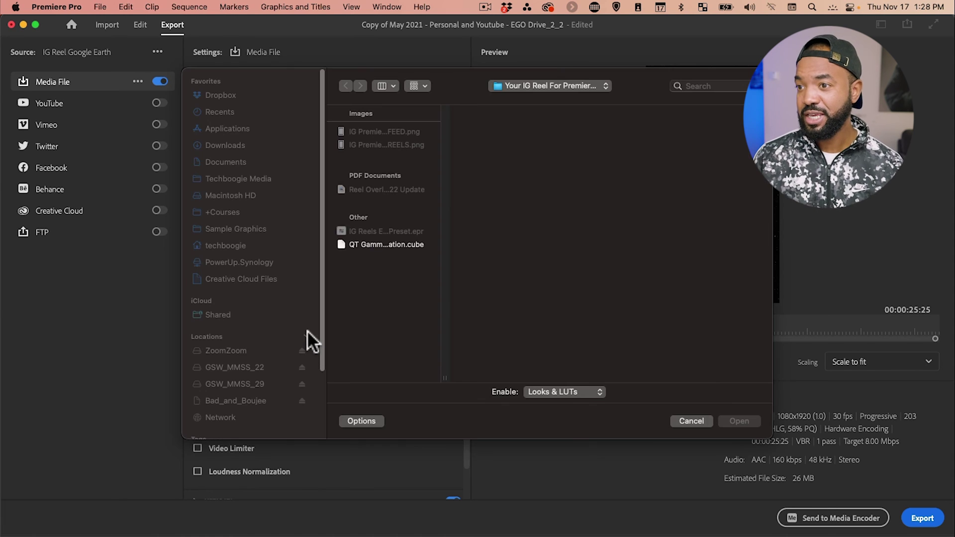
{"action": "left_click", "coordinate": [388, 242]}
{"action": "left_click_drag", "start_coordinate": [444, 377], "coordinate": [519, 377]}
{"action": "left_click", "coordinate": [408, 242]}
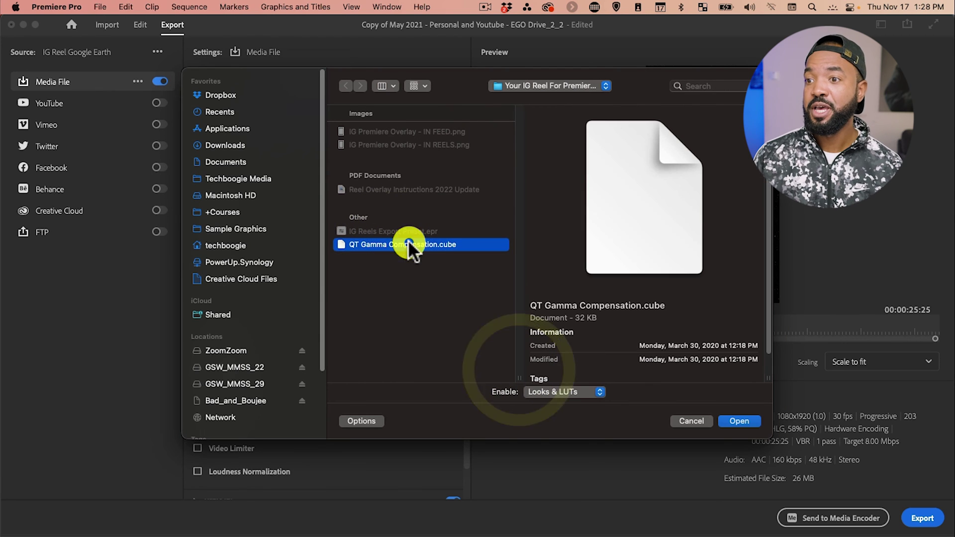
{"action": "left_click", "coordinate": [738, 422]}
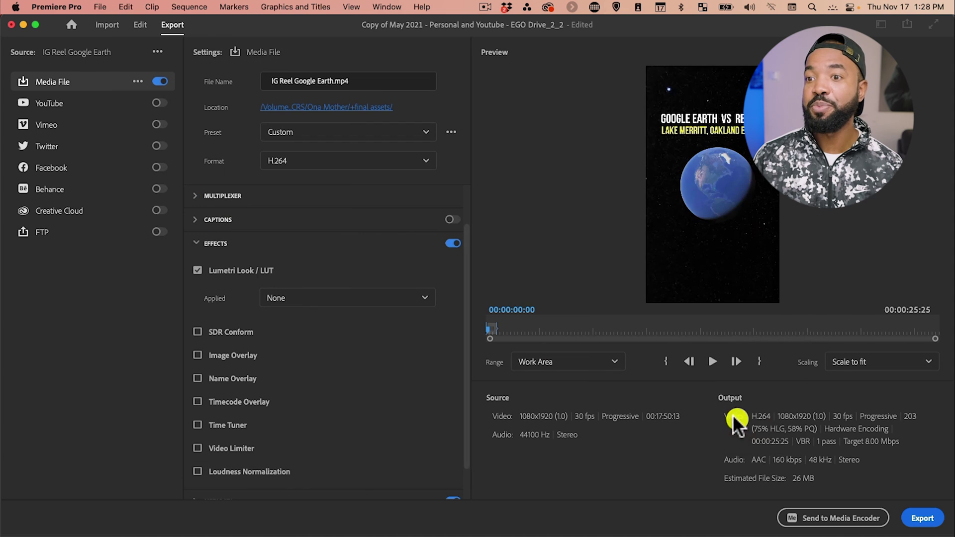
Step: Confirm the applied LUT and start exporting IG Reel Google Earth.mp4
{"action": "left_click", "coordinate": [420, 301]}
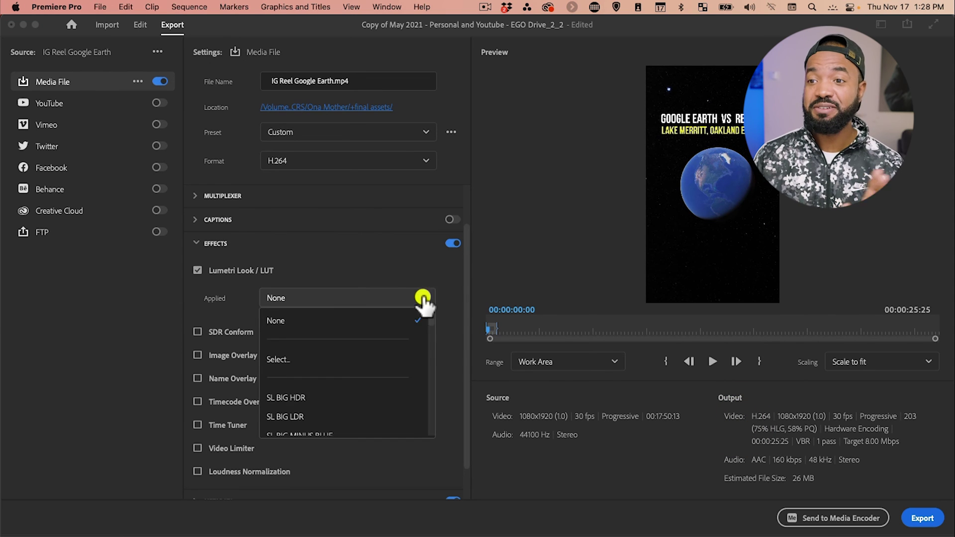
{"action": "left_click", "coordinate": [438, 286]}
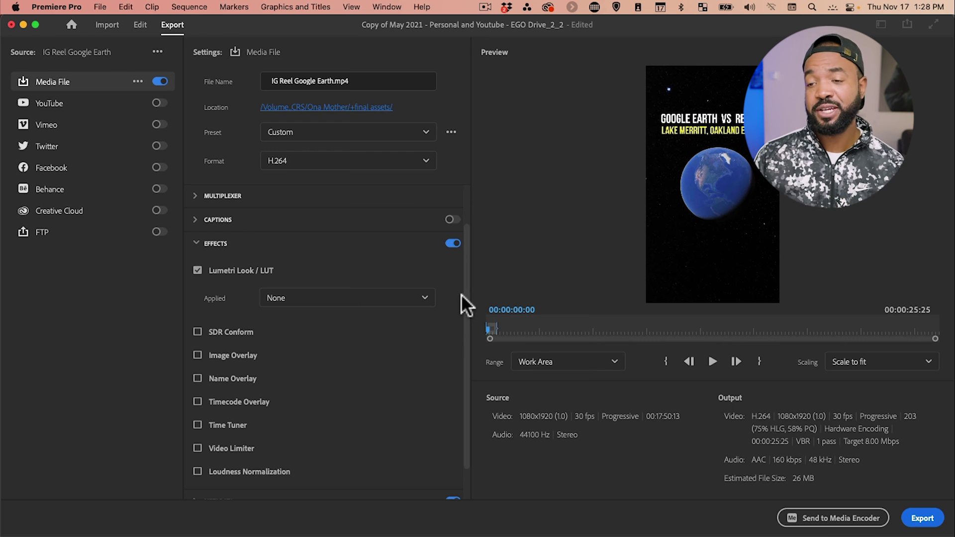
{"action": "scroll", "coordinate": [447, 321], "scroll_direction": "down", "scroll_amount": 2}
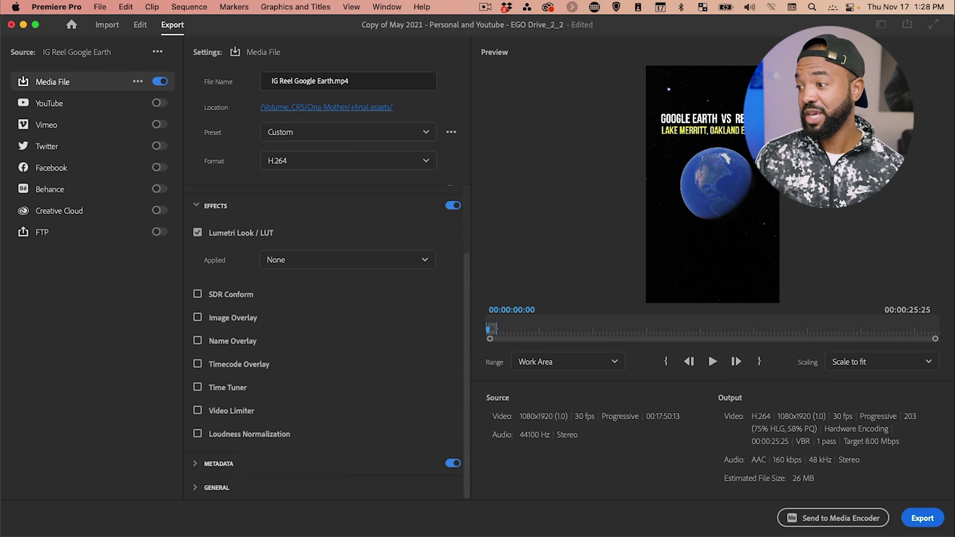
{"action": "left_click", "coordinate": [921, 517]}
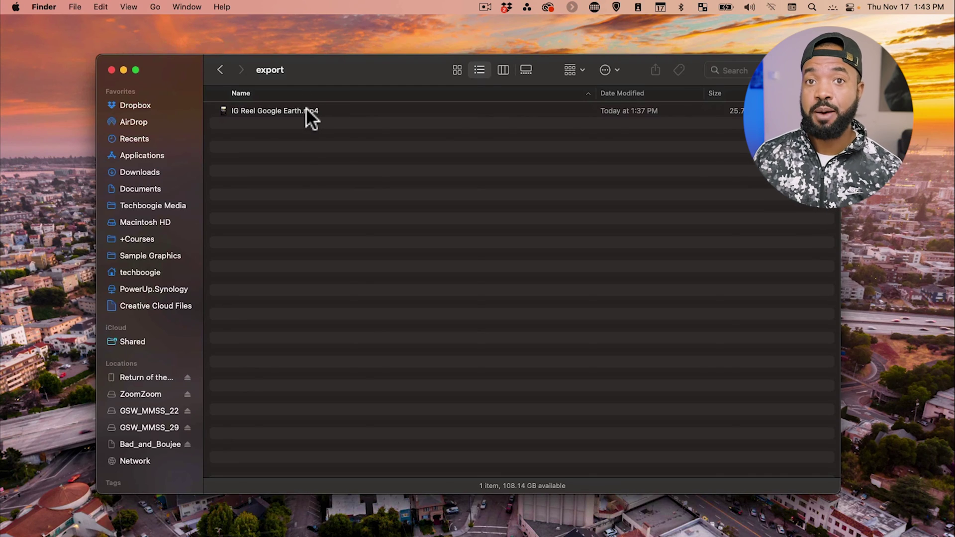
Step: AirDrop IG Reel Google Earth.mp4 from Finder to the iPhone via Share > AirDrop
{"action": "right_click", "coordinate": [305, 109]}
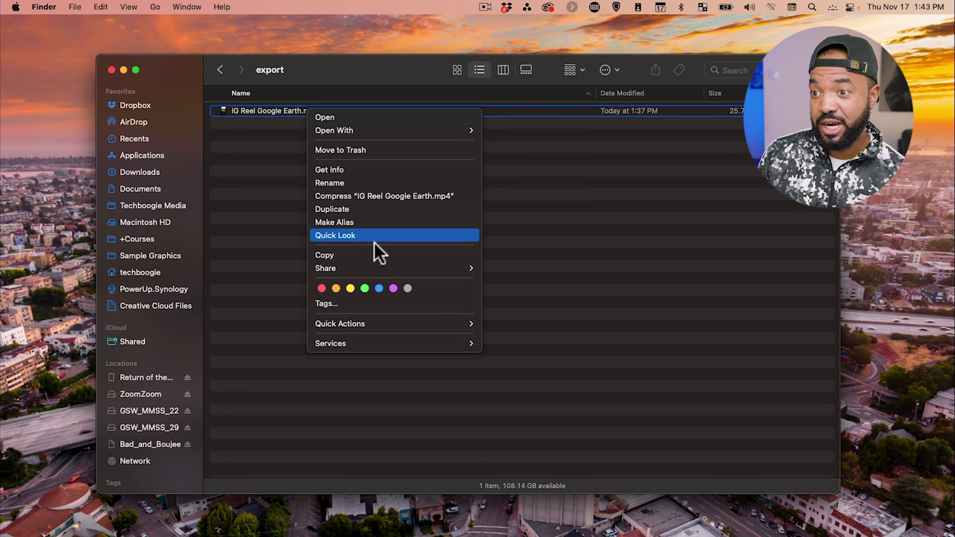
{"action": "mouse_move", "coordinate": [388, 268]}
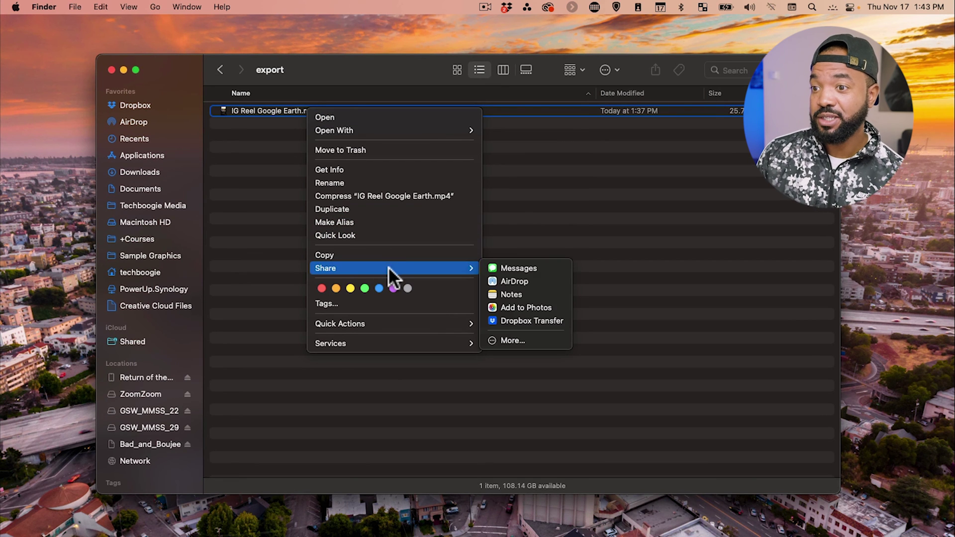
{"action": "left_click", "coordinate": [531, 280]}
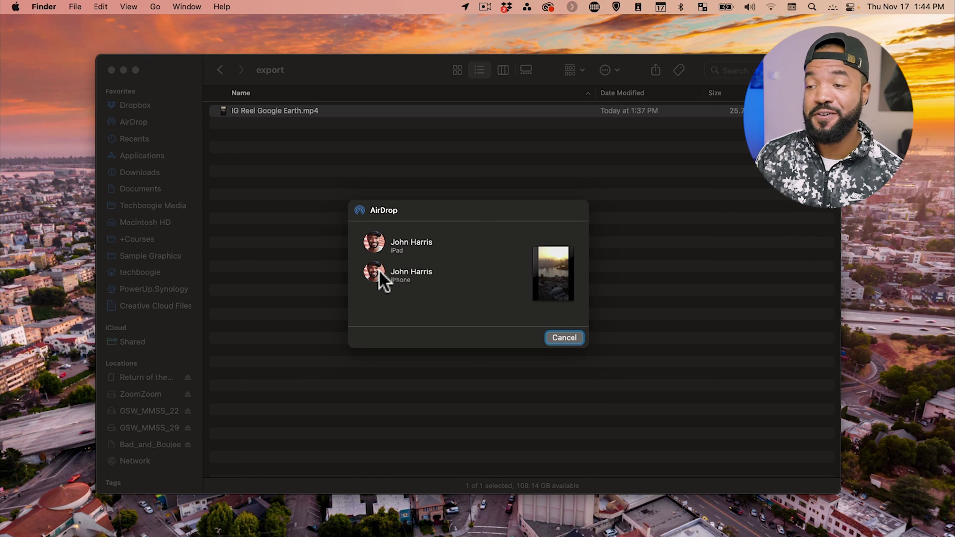
{"action": "left_click", "coordinate": [378, 270]}
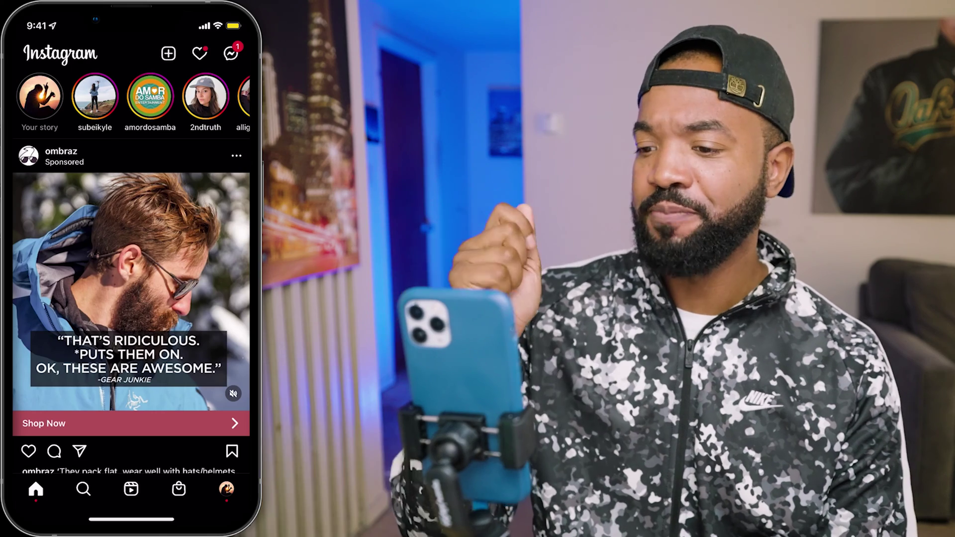
Step: Turn on Upload at highest quality under Settings > Account > Data usage
{"action": "left_click", "coordinate": [226, 489]}
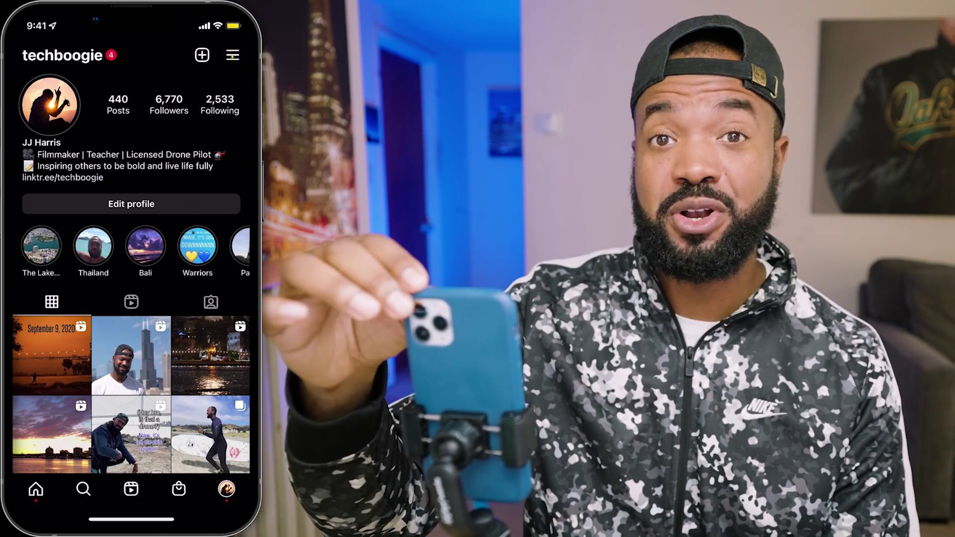
{"action": "left_click", "coordinate": [232, 55]}
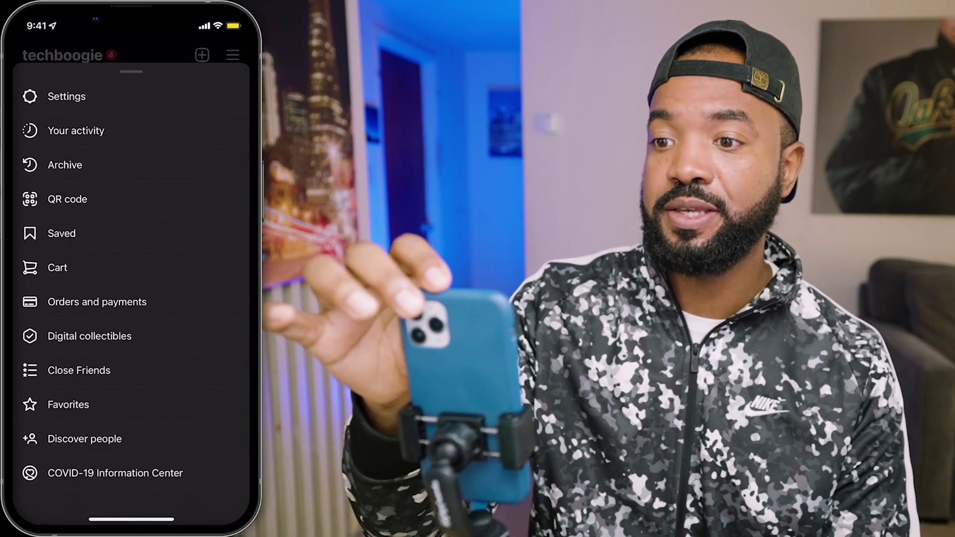
{"action": "left_click", "coordinate": [30, 96]}
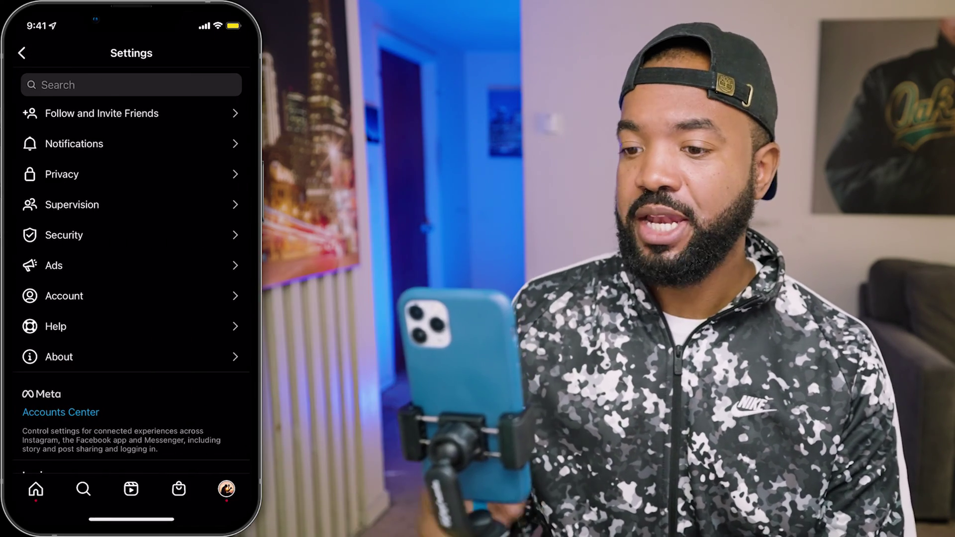
{"action": "left_click", "coordinate": [30, 296]}
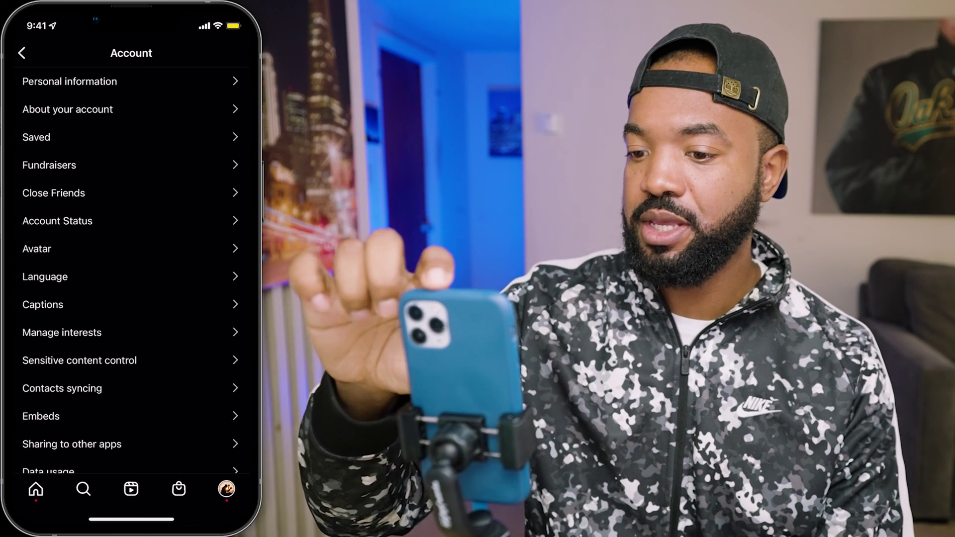
{"action": "scroll", "coordinate": [131, 268], "scroll_direction": "down", "scroll_amount": 3}
{"action": "left_click", "coordinate": [31, 363]}
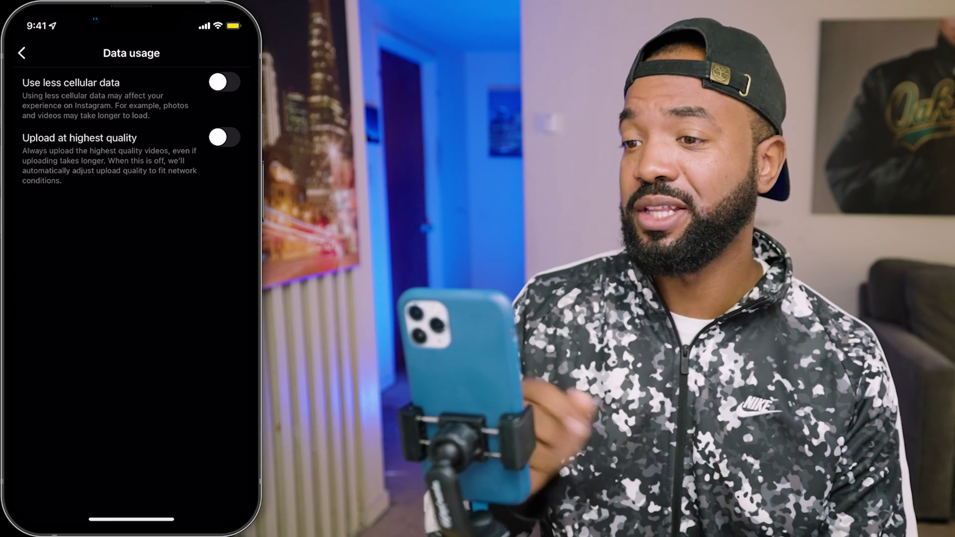
{"action": "left_click", "coordinate": [218, 137]}
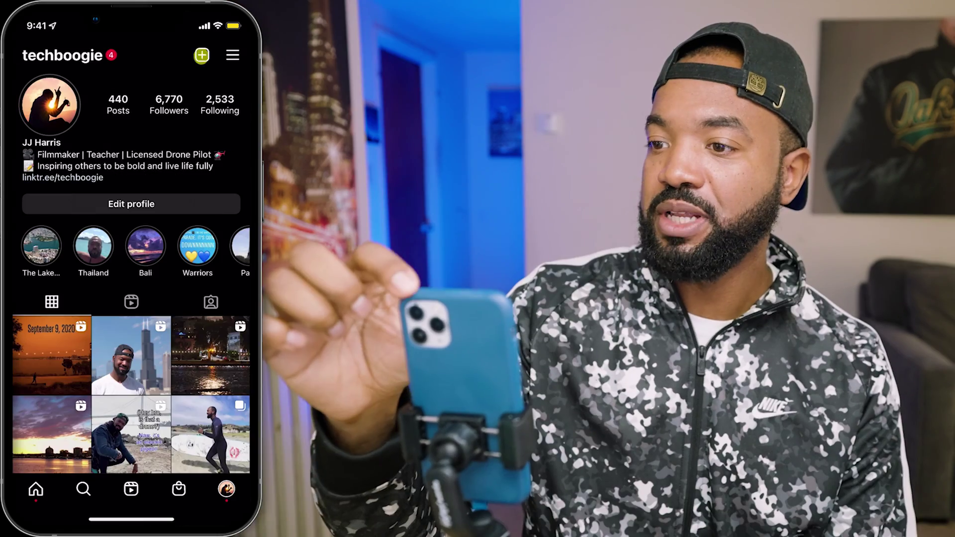
{"action": "left_click", "coordinate": [202, 55]}
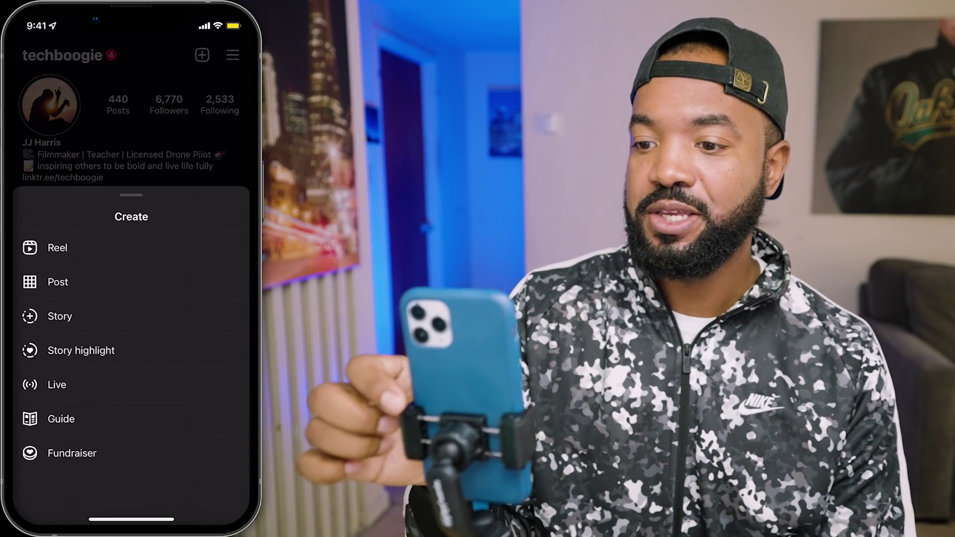
Step: Start a new reel and add the Google Earth vs Reality video from the gallery
{"action": "left_click", "coordinate": [56, 248]}
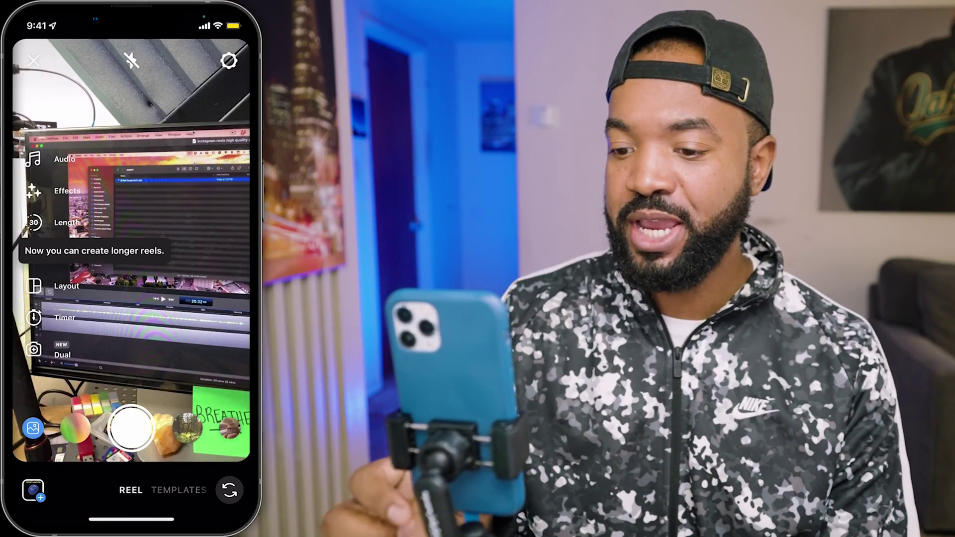
{"action": "left_click", "coordinate": [33, 490]}
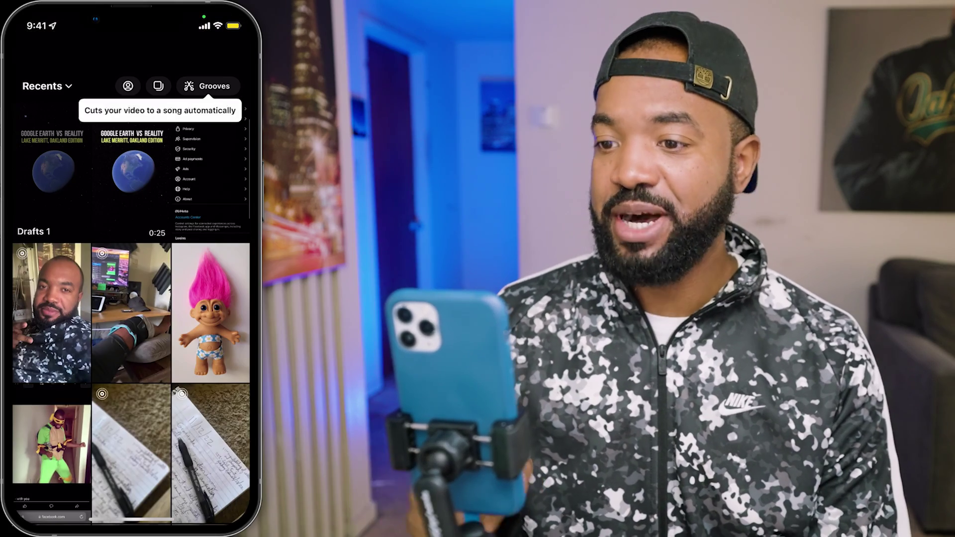
{"action": "left_click", "coordinate": [131, 164]}
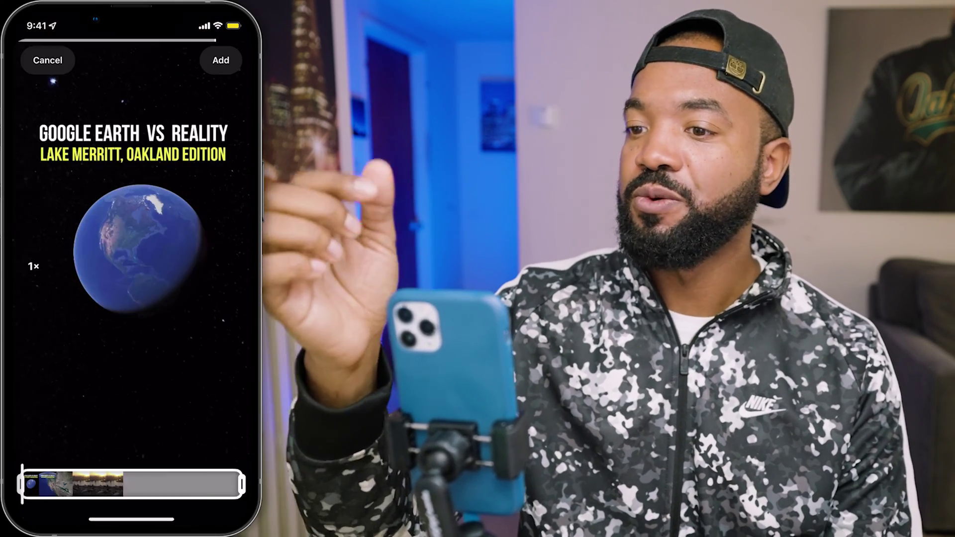
{"action": "left_click", "coordinate": [219, 59]}
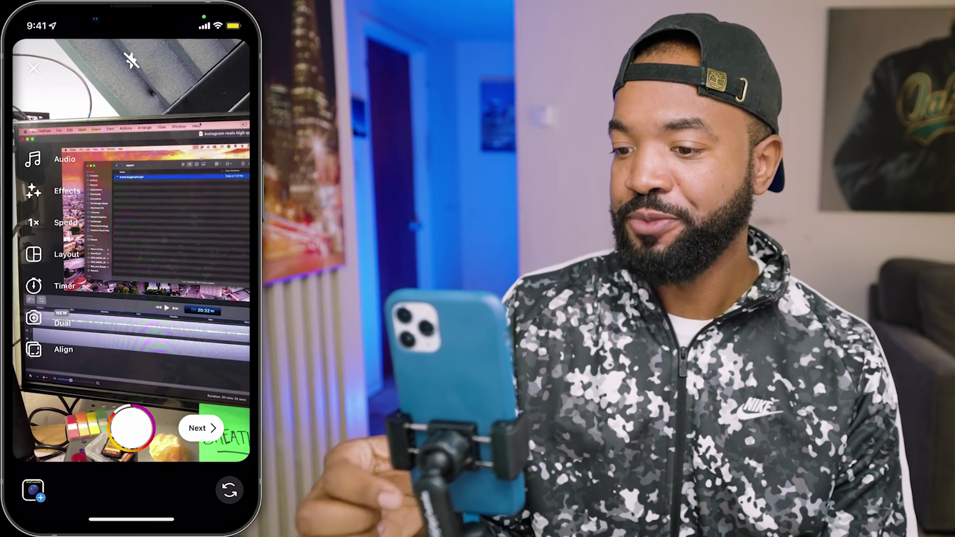
Step: Continue past editing to the New reel details page with Also share to Feed on
{"action": "left_click", "coordinate": [201, 427]}
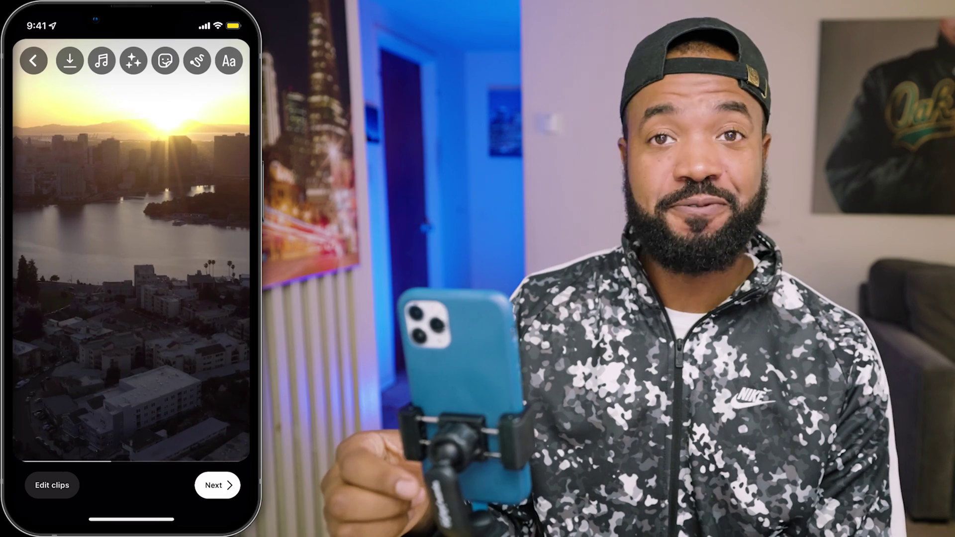
{"action": "left_click", "coordinate": [217, 485]}
{"action": "scroll", "coordinate": [131, 274], "scroll_direction": "down", "scroll_amount": 5}
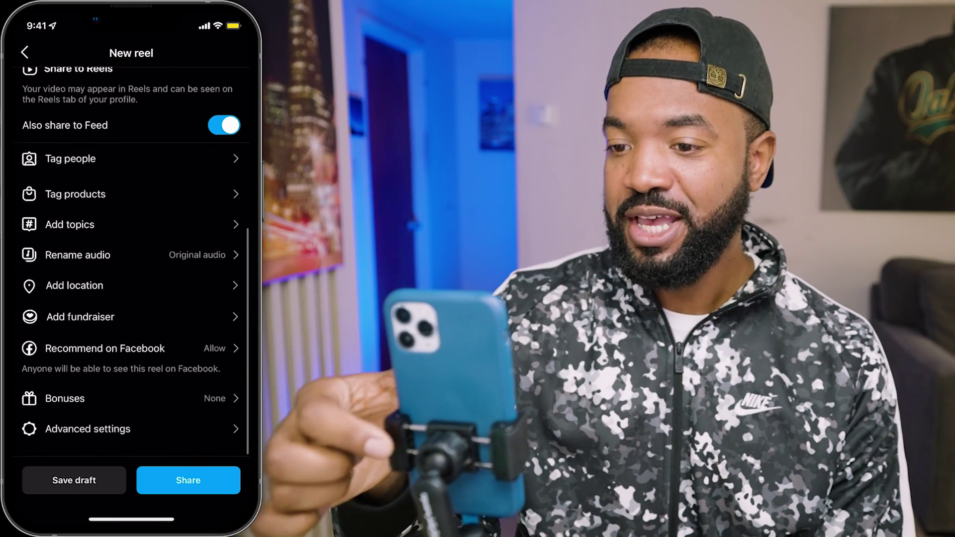
Step: Open the reel's Advanced settings, with Show captions and Upload at highest quality both on
{"action": "left_click", "coordinate": [79, 441]}
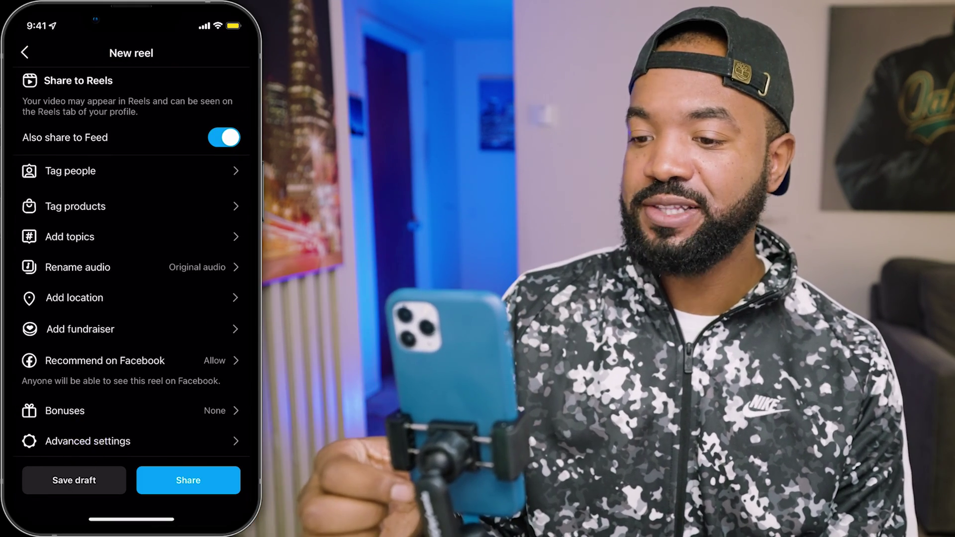
{"action": "scroll", "coordinate": [131, 293], "scroll_direction": "down", "scroll_amount": 2}
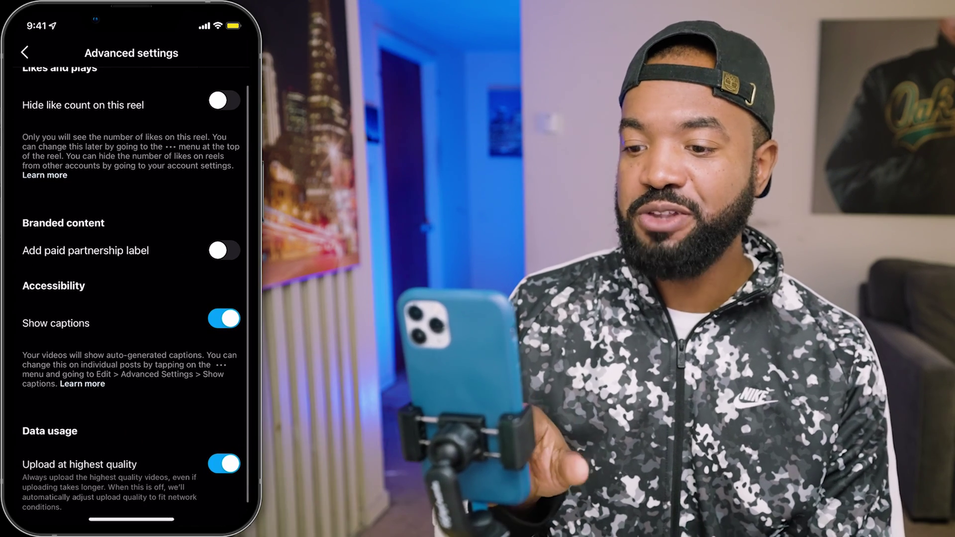